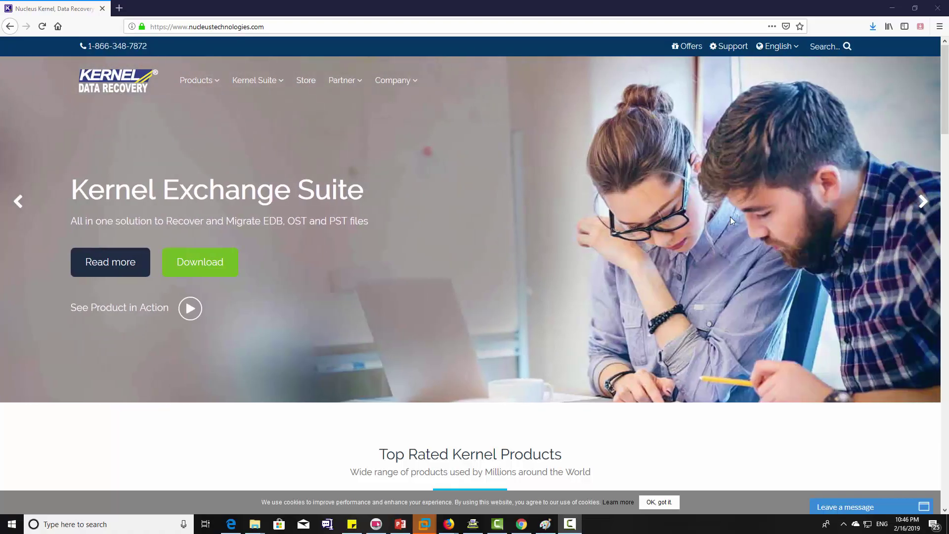
Scroll down through the Nucleus Technologies home page and back up to the top banner.
scroll(727, 234, "down", 9)
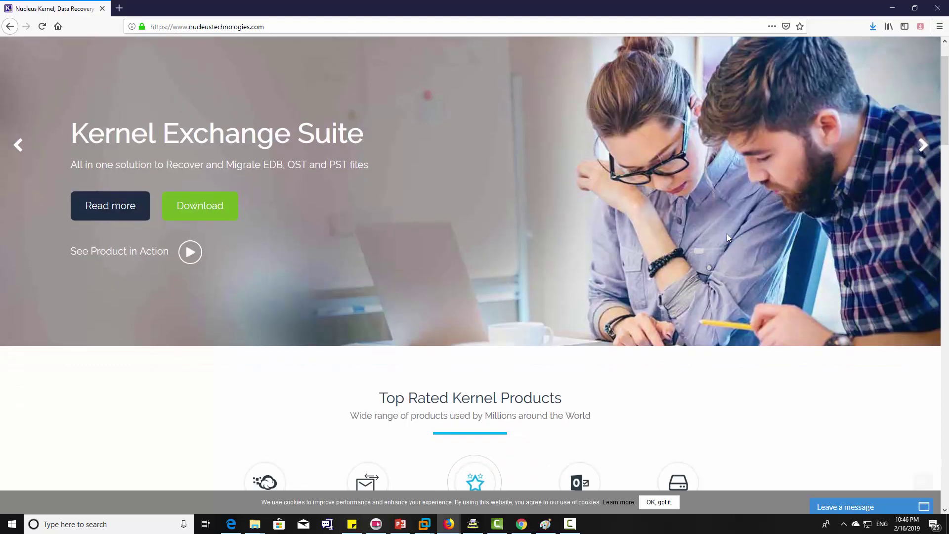
scroll(726, 237, "down", 17)
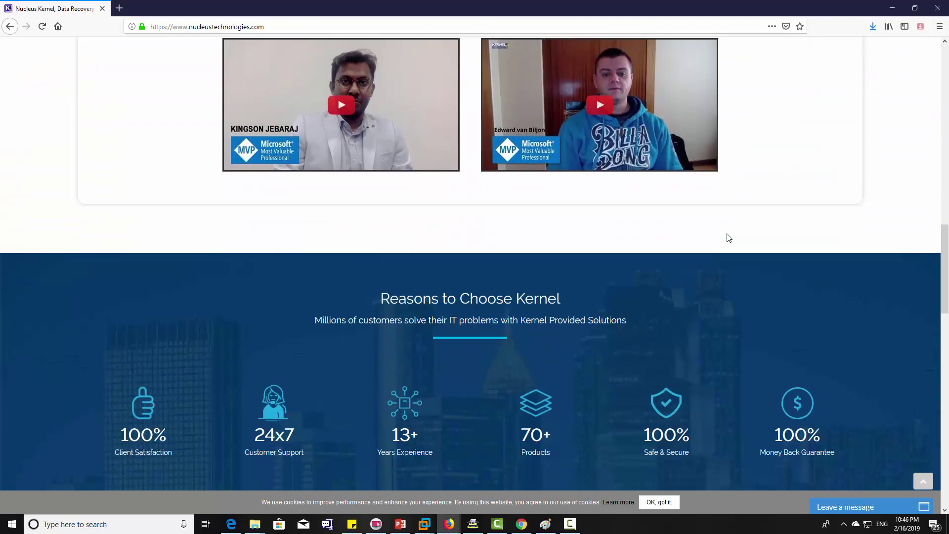
scroll(729, 238, "down", 11)
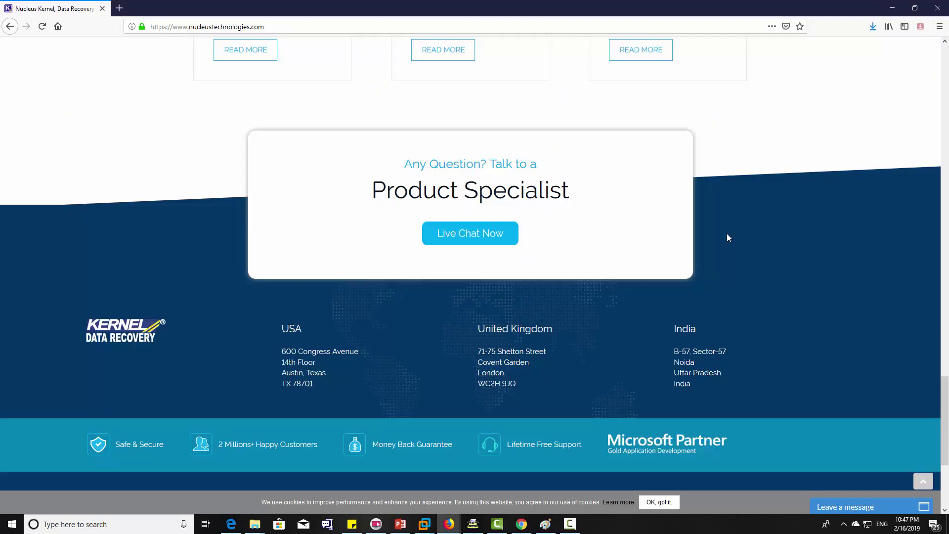
scroll(727, 238, "up", 20)
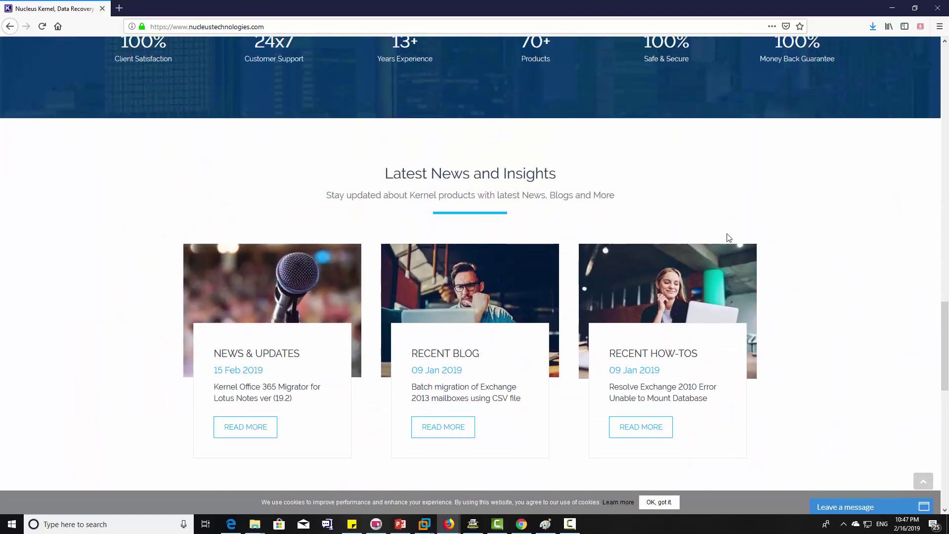
scroll(727, 238, "up", 10)
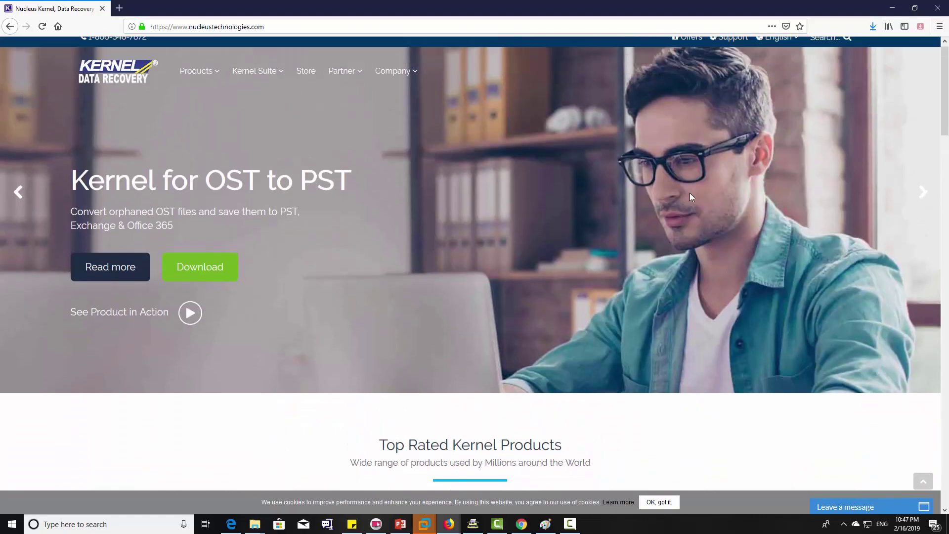
Open the Kernel Products page and scroll through its list of email recovery tools.
left_click(214, 91)
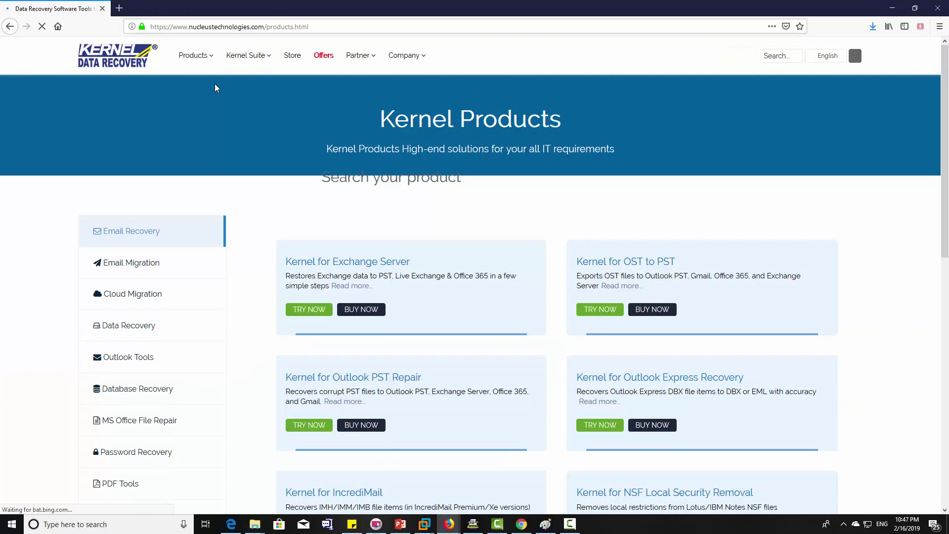
scroll(329, 198, "down", 5)
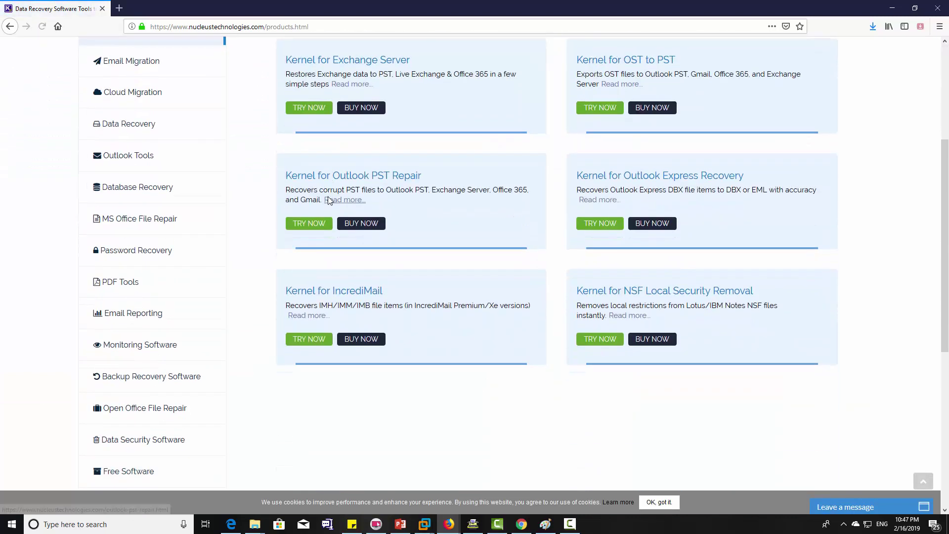
scroll(329, 200, "down", 2)
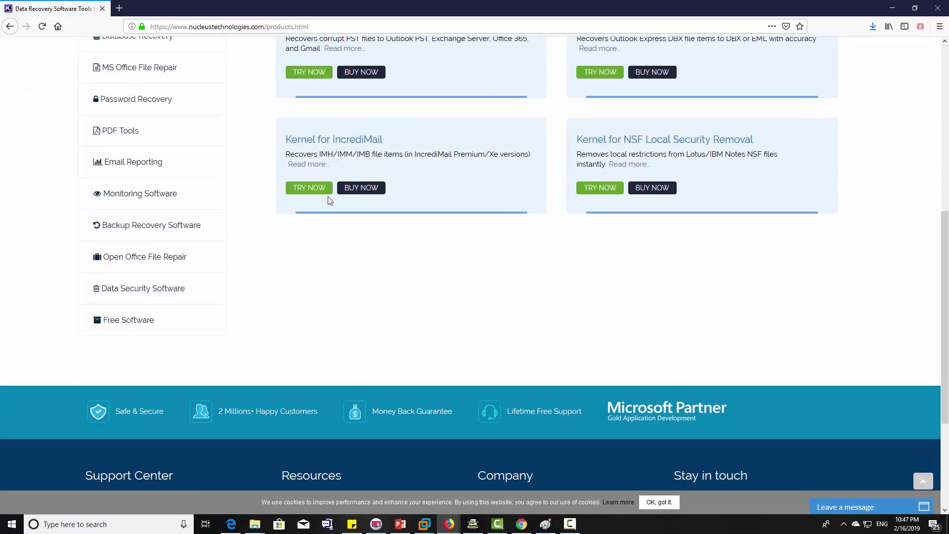
scroll(330, 200, "up", 5)
scroll(328, 196, "up", 2)
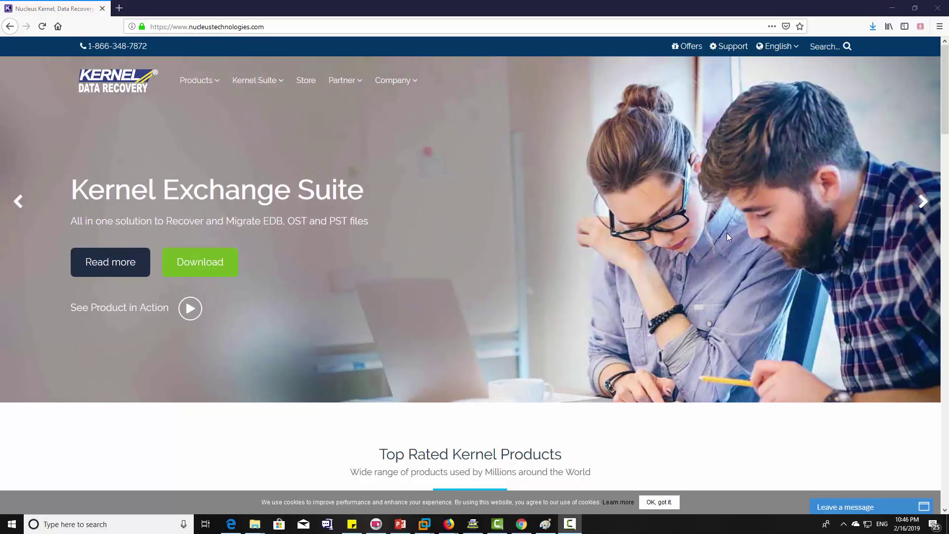
Scroll down through the Exchange Server EDB Recovery Tool page and back to the top.
scroll(727, 234, "down", 10)
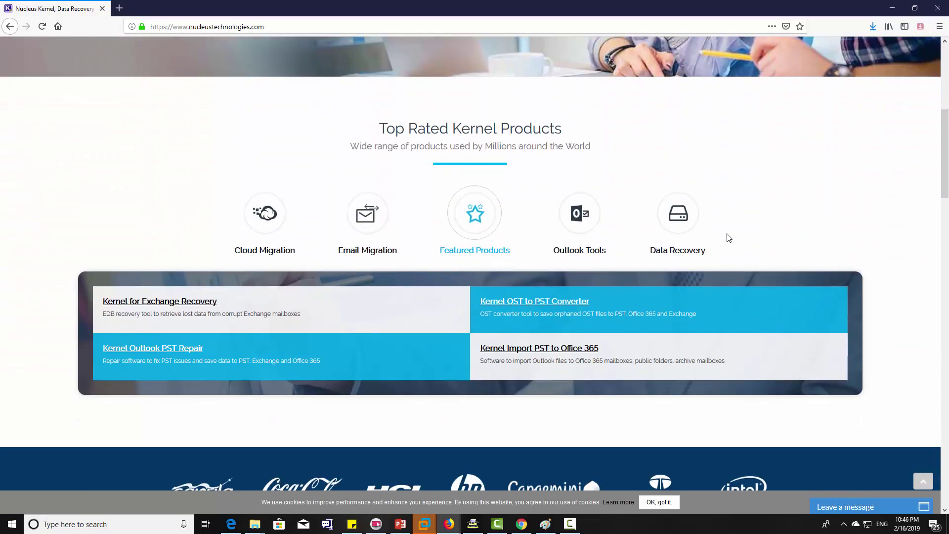
scroll(727, 233, "down", 15)
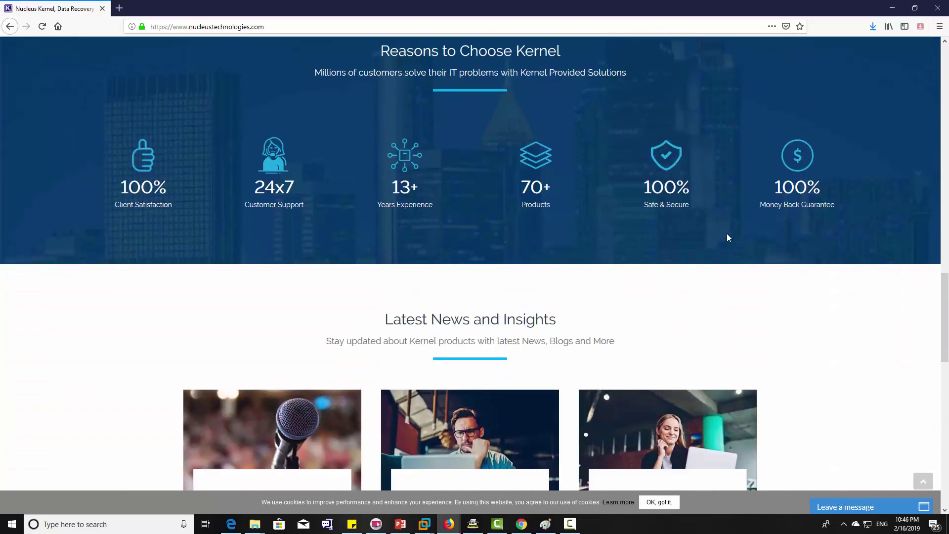
scroll(726, 238, "down", 10)
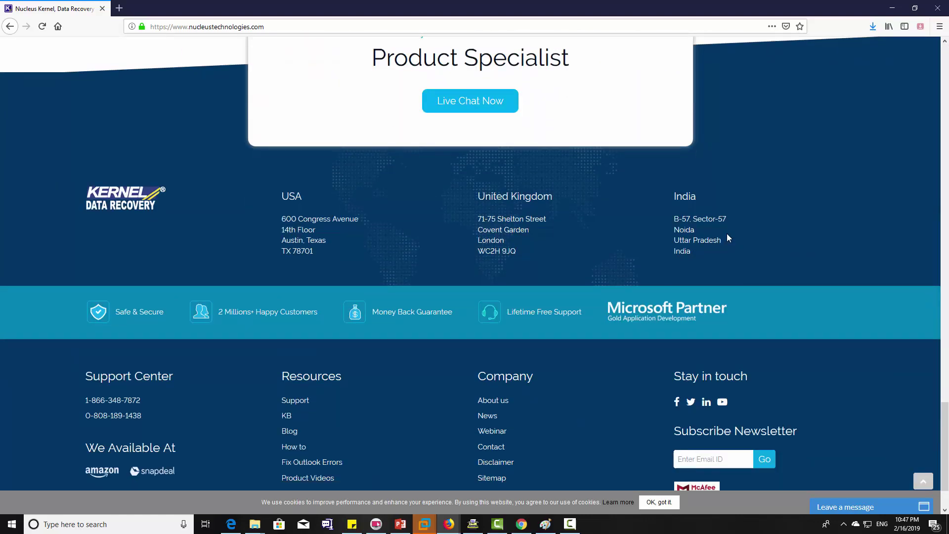
scroll(727, 237, "up", 2)
scroll(727, 238, "up", 15)
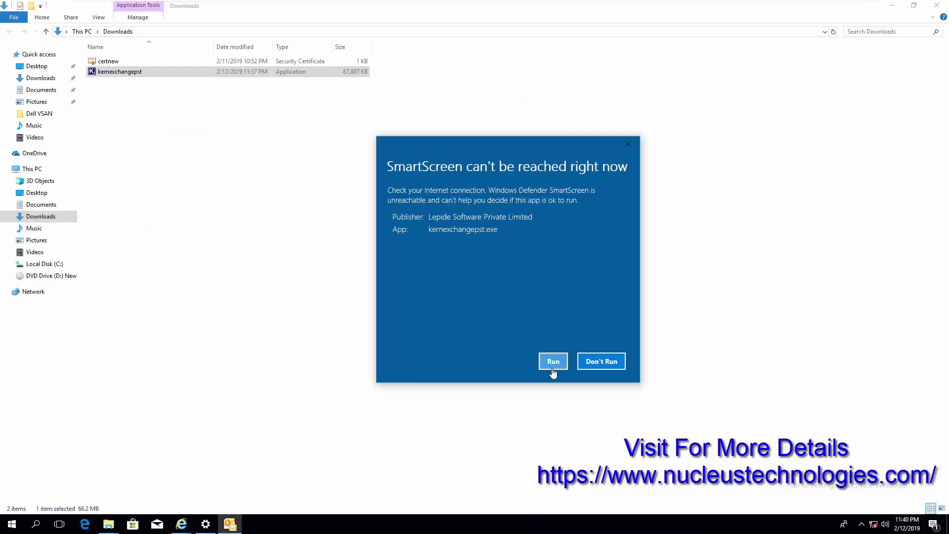
Allow the kernexchangepst installer to run, entering administrator credentials in the UAC prompt.
left_click(553, 361)
type("administrator")
left_click(424, 347)
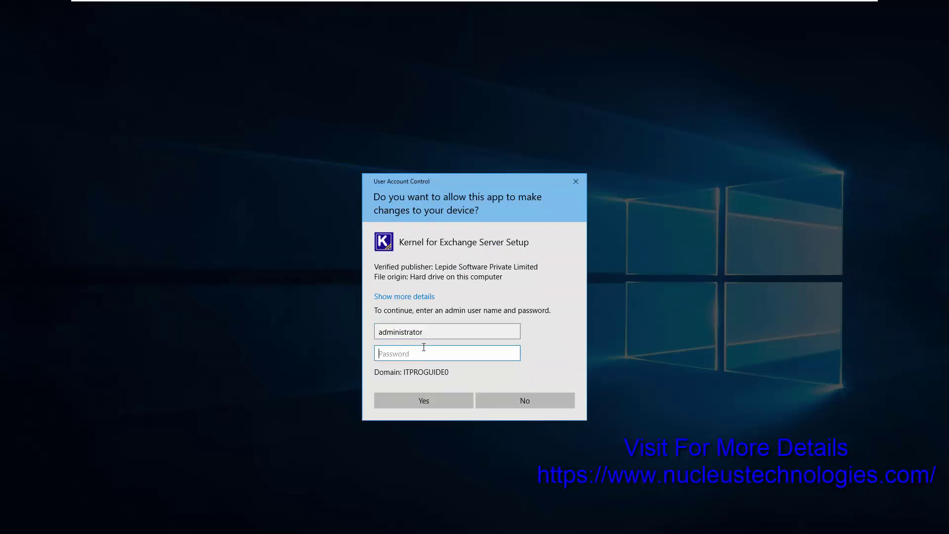
type("********")
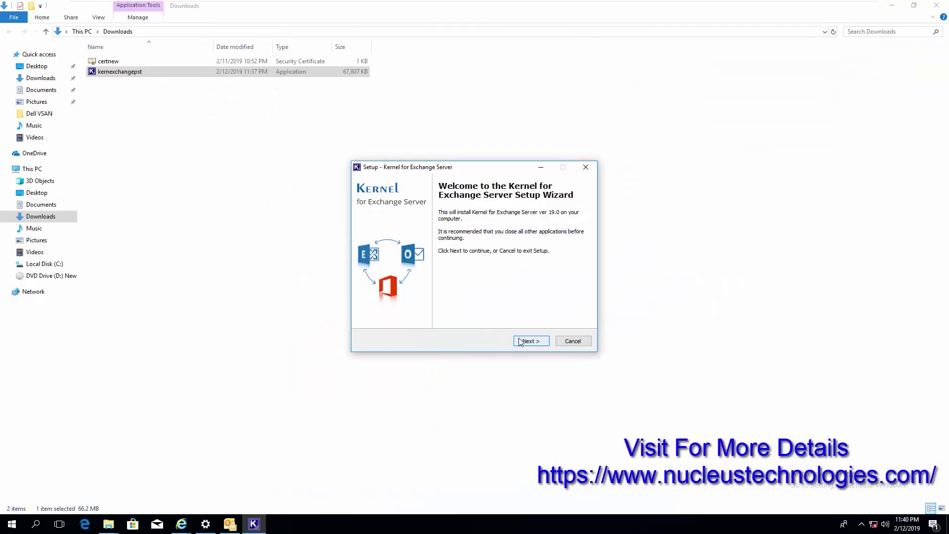
left_click(519, 341)
Accept the licence, keep the default install location, and install Kernel for Exchange Server 19.0.
key("alt+a")
left_click(527, 341)
left_click(528, 341)
left_click(530, 342)
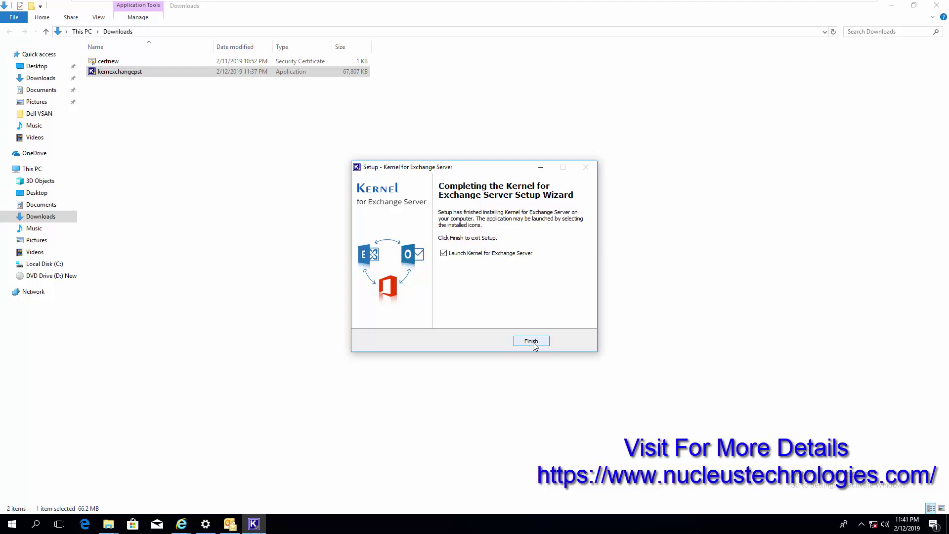
left_click(532, 341)
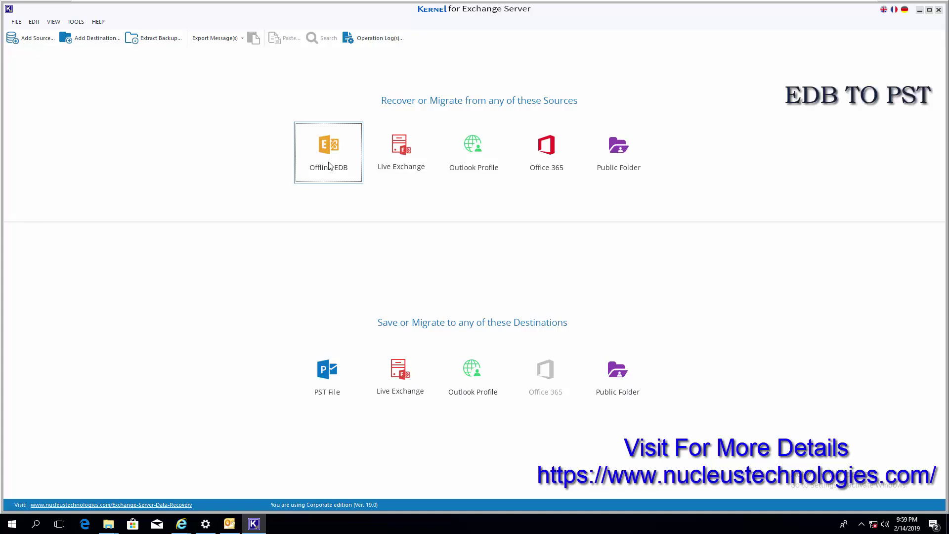
Add Mailbox Database 0565501693.edb from the Desktop as an Offline EDB source using Standard Scan.
left_click(330, 166)
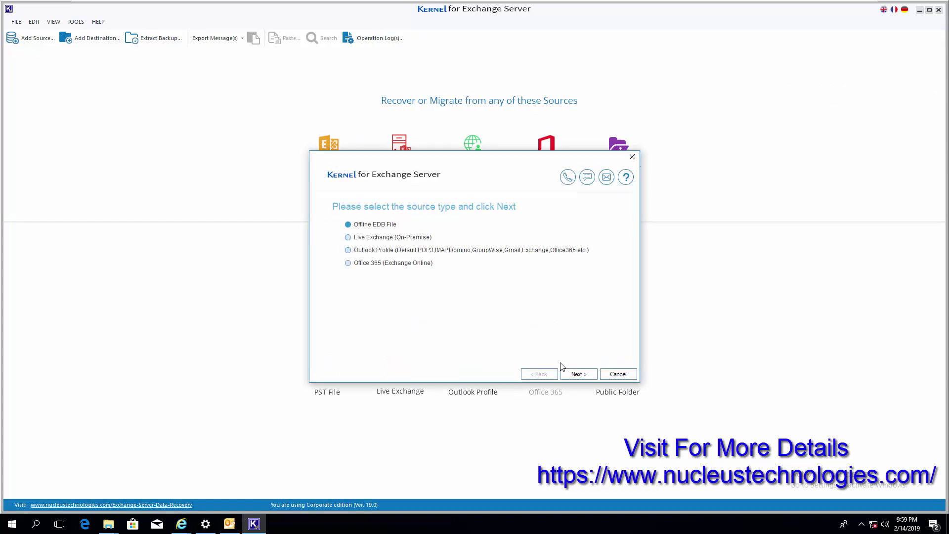
left_click(579, 374)
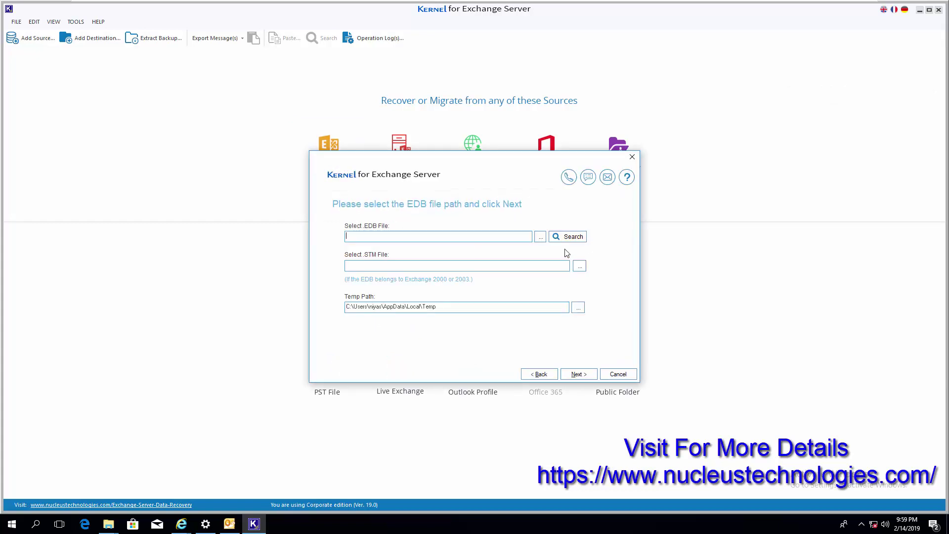
left_click(541, 237)
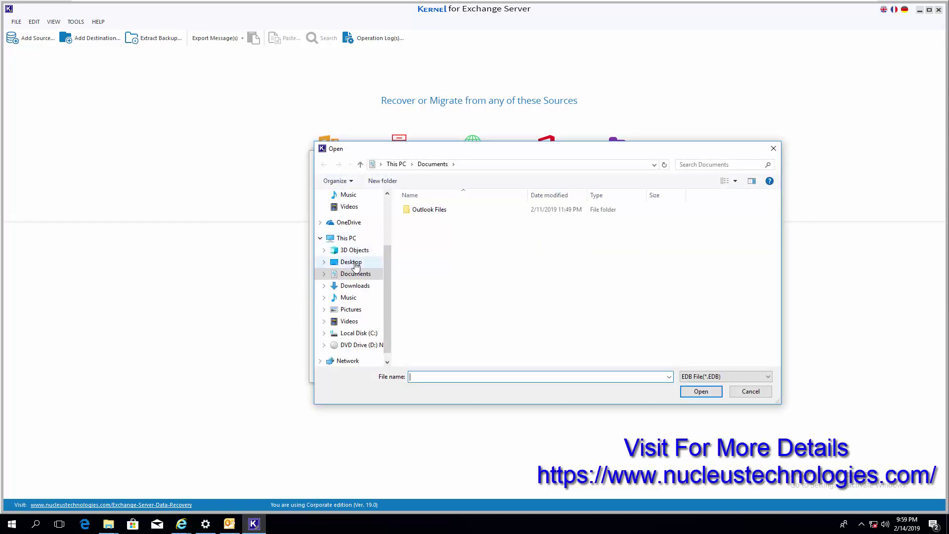
left_click(355, 263)
double_click(456, 230)
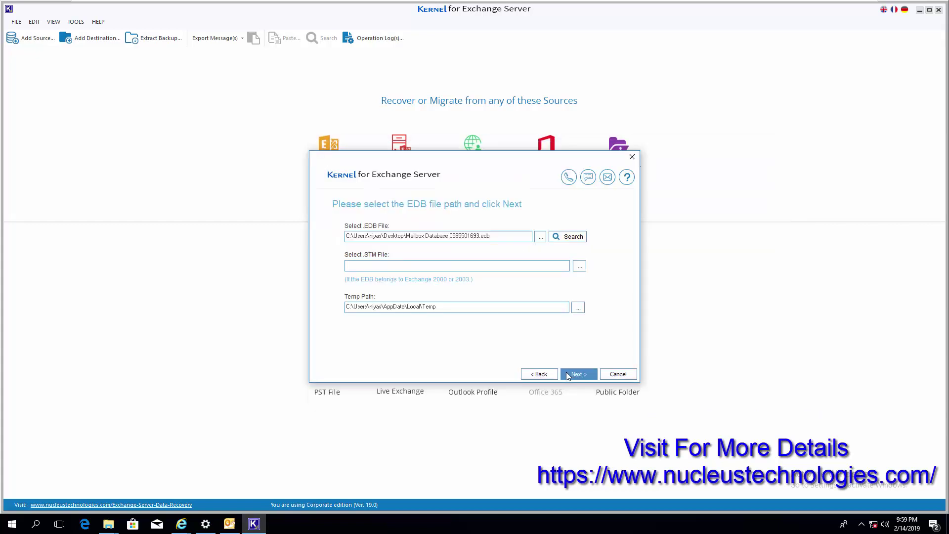
left_click(571, 376)
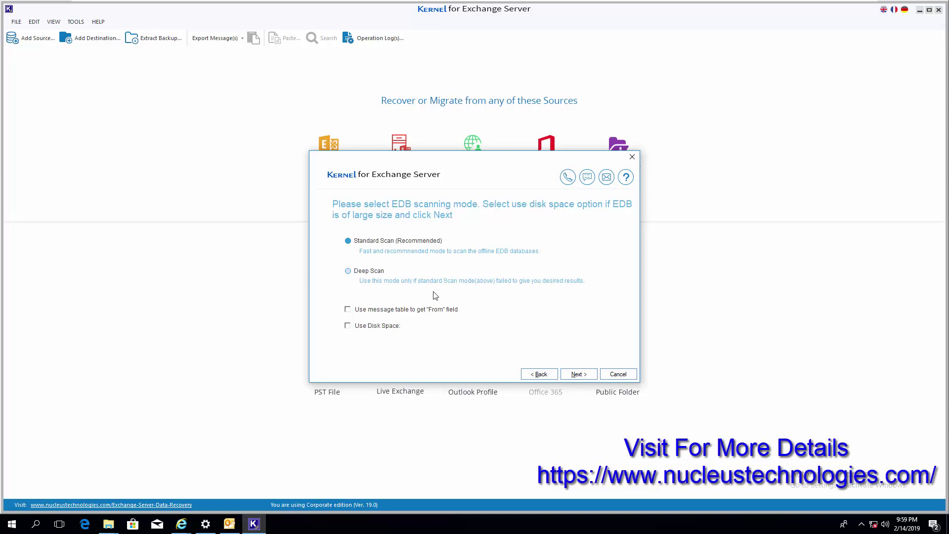
left_click(579, 374)
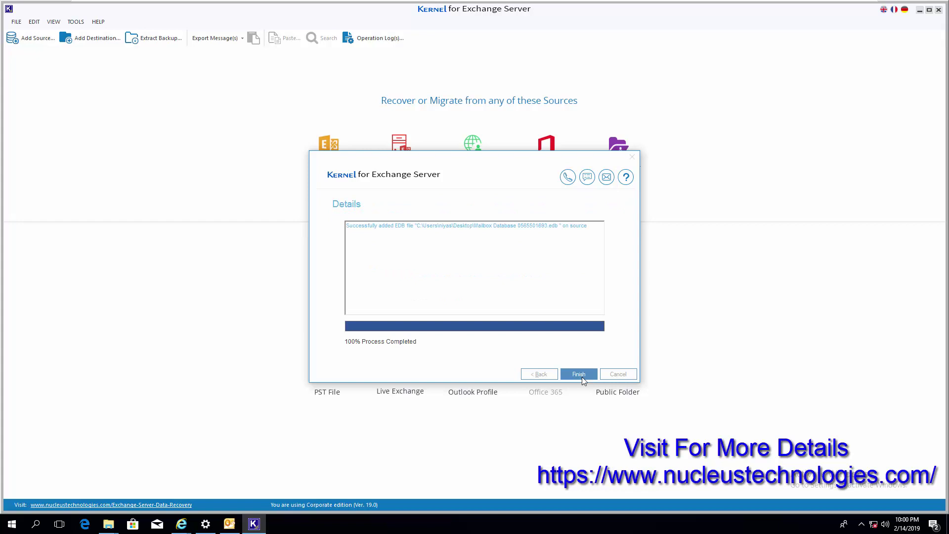
Close the scan details and expand the Administrator mailbox to browse folders like AllItems.
left_click(582, 377)
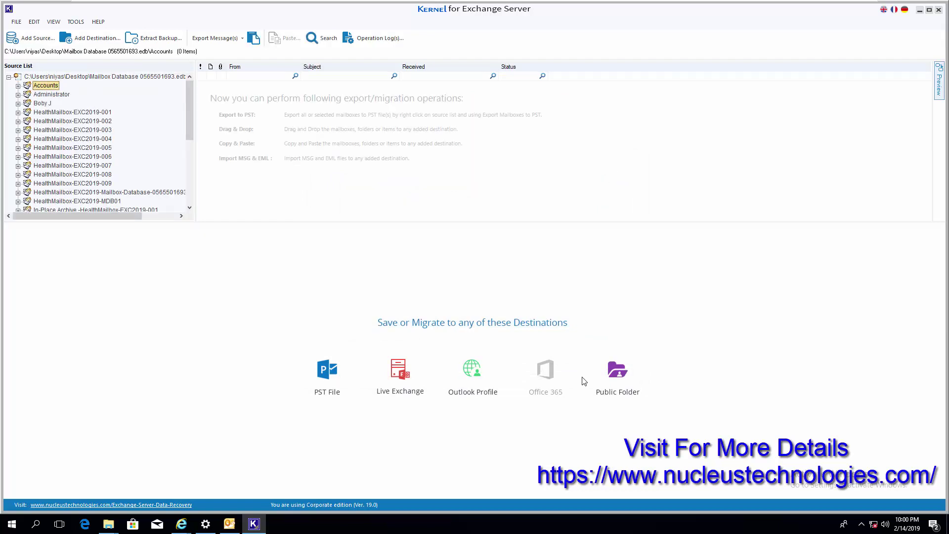
mouse_move(189, 114)
left_mouse_down()
mouse_move(188, 188)
mouse_move(189, 109)
left_mouse_up()
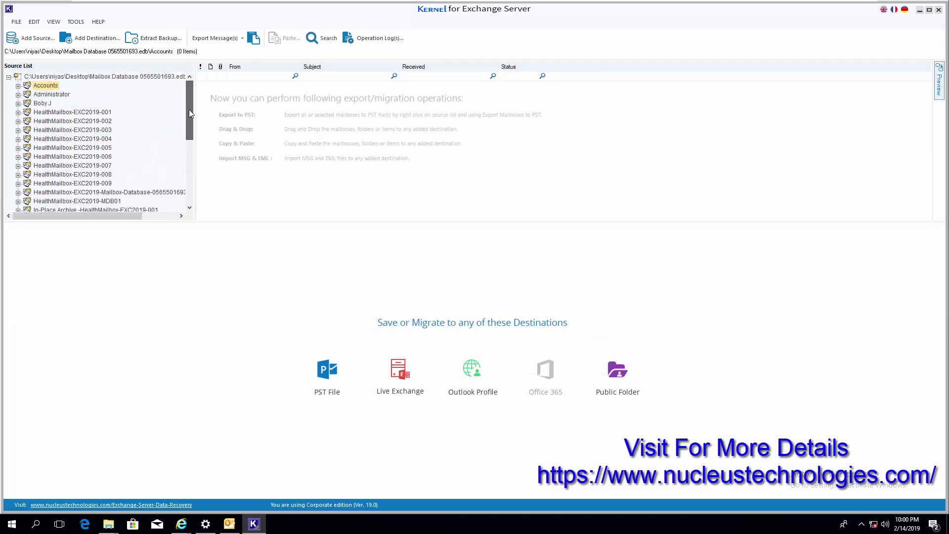
left_click(17, 86)
left_click(18, 77)
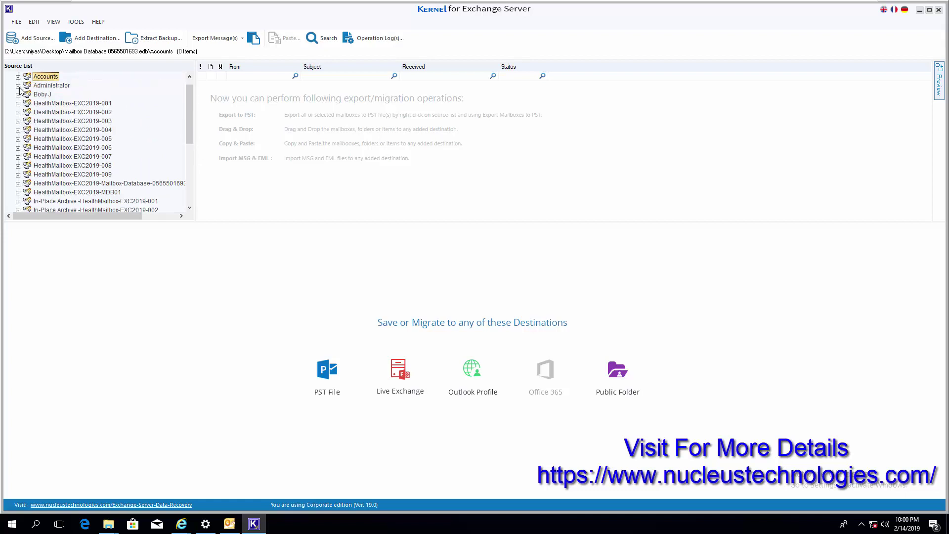
left_click(18, 86)
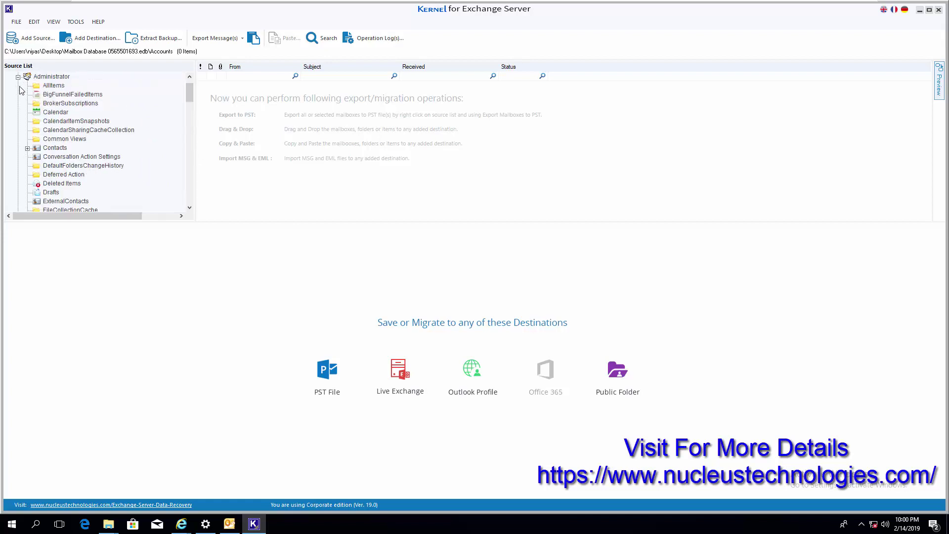
left_click(51, 86)
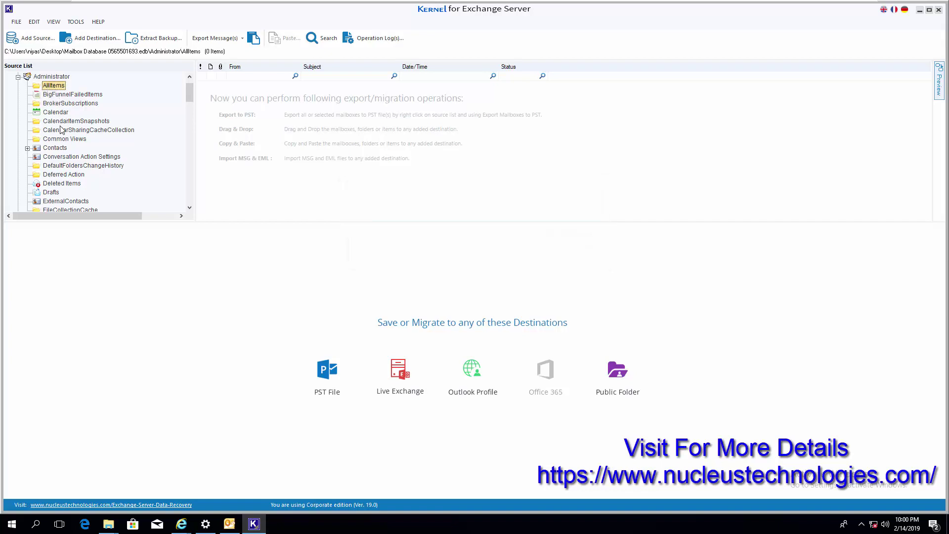
left_click_drag(189, 96, 188, 104)
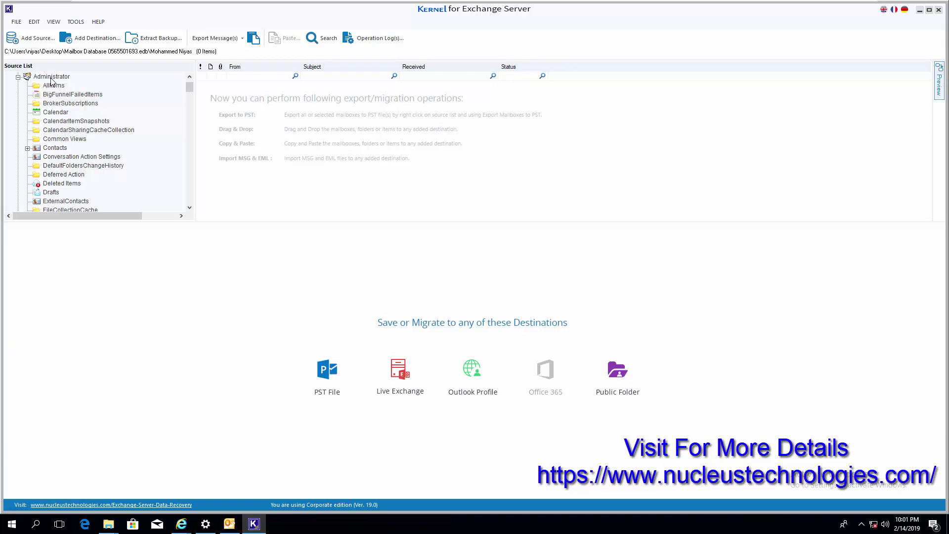
left_click(51, 79)
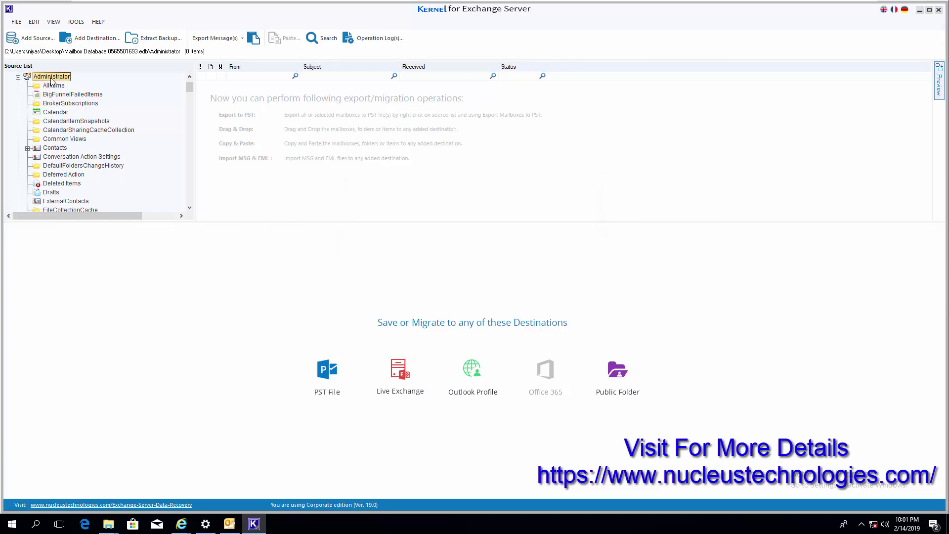
Start an Export to PST for the Administrator mailbox with only the Inbox folder selected.
right_click(52, 79)
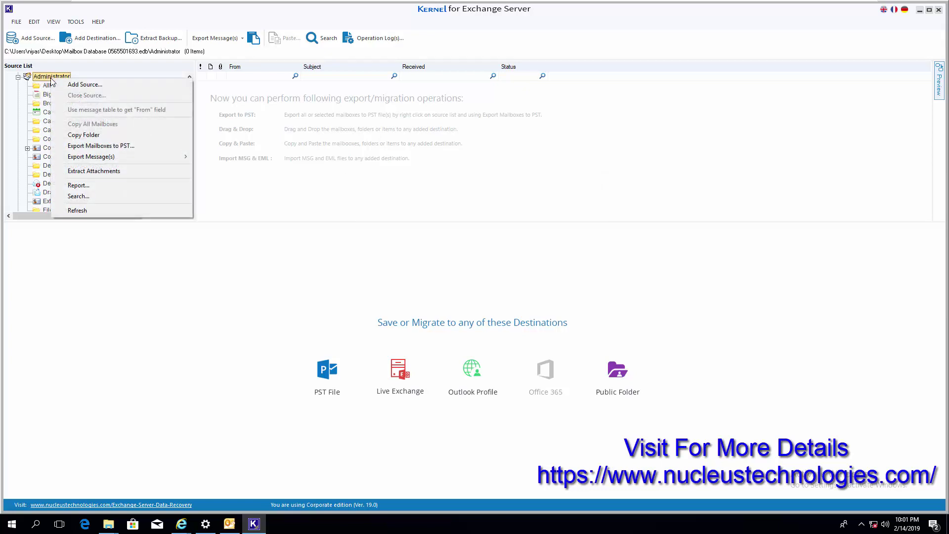
left_click(106, 146)
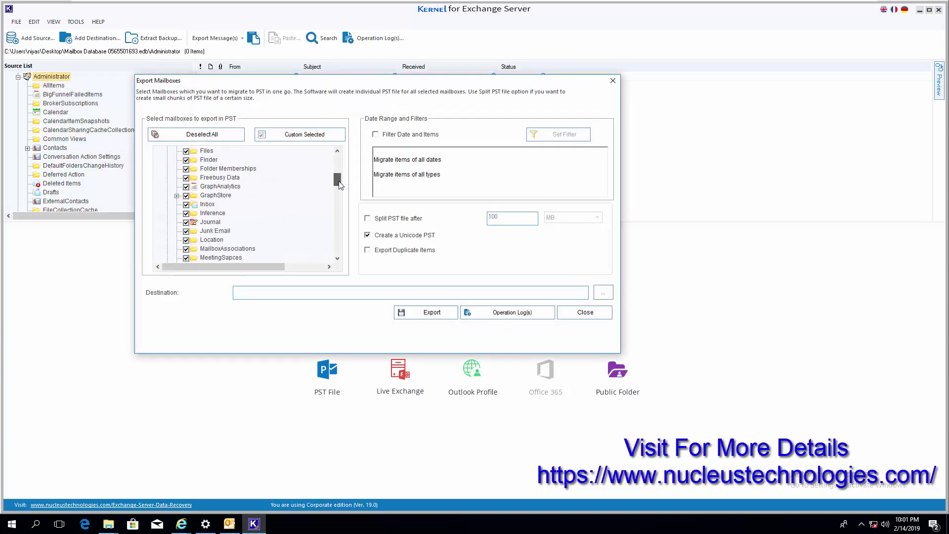
scroll(229, 199, "down", 2)
scroll(229, 198, "up", 4)
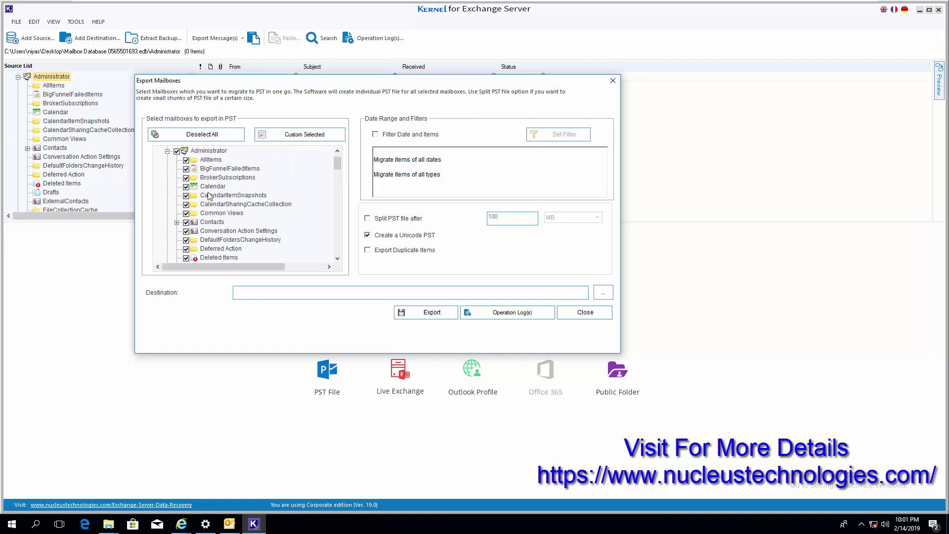
left_click(186, 160)
scroll(218, 204, "down", 5)
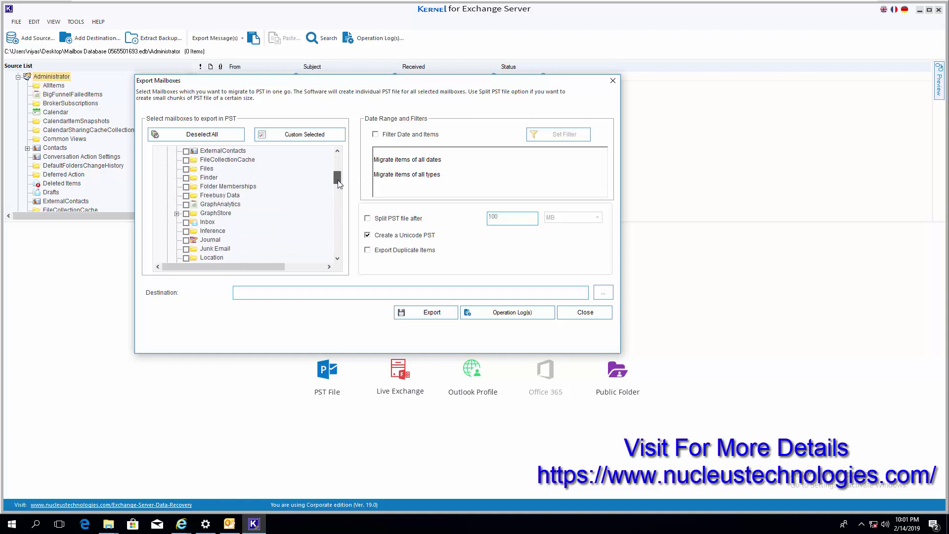
left_click(218, 204)
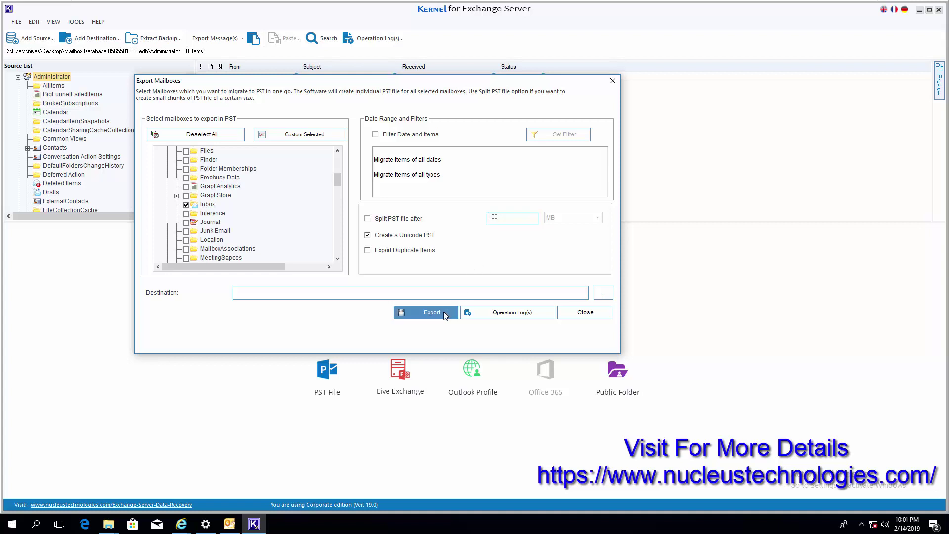
Look at the filter settings and Split PST option, leaving both without changes.
left_click(414, 137)
left_click(542, 137)
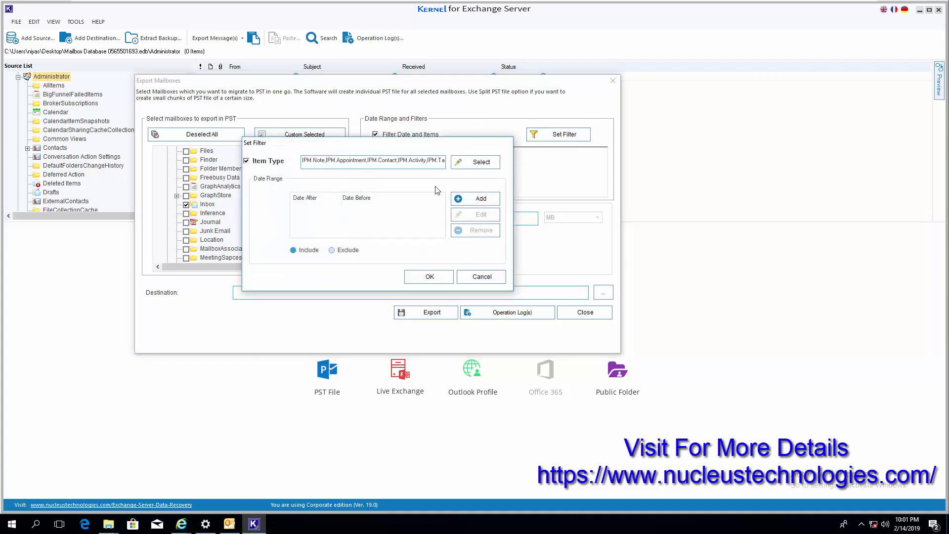
left_click(474, 277)
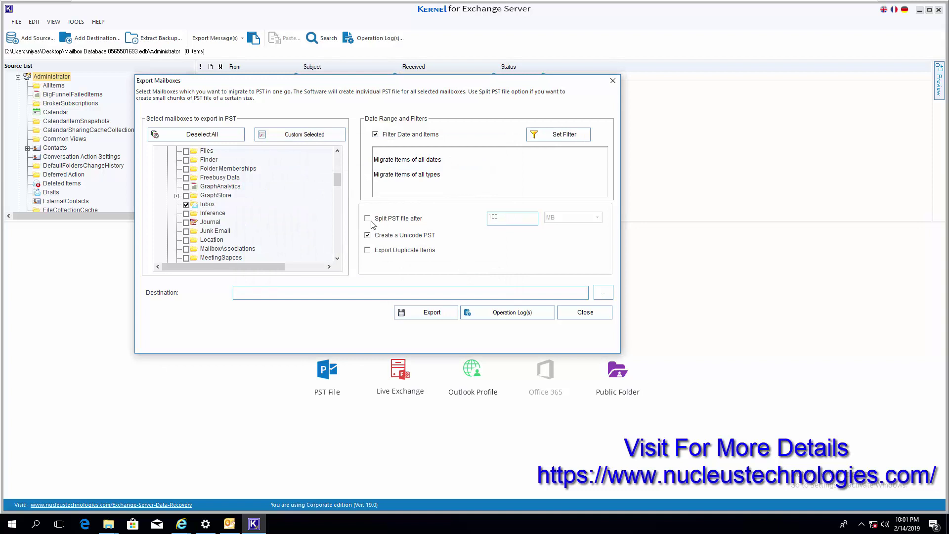
left_click(424, 219)
left_click(415, 228)
Export the Inbox to ADMINISTRATOR.pst on the Desktop and close the export window.
left_click(599, 297)
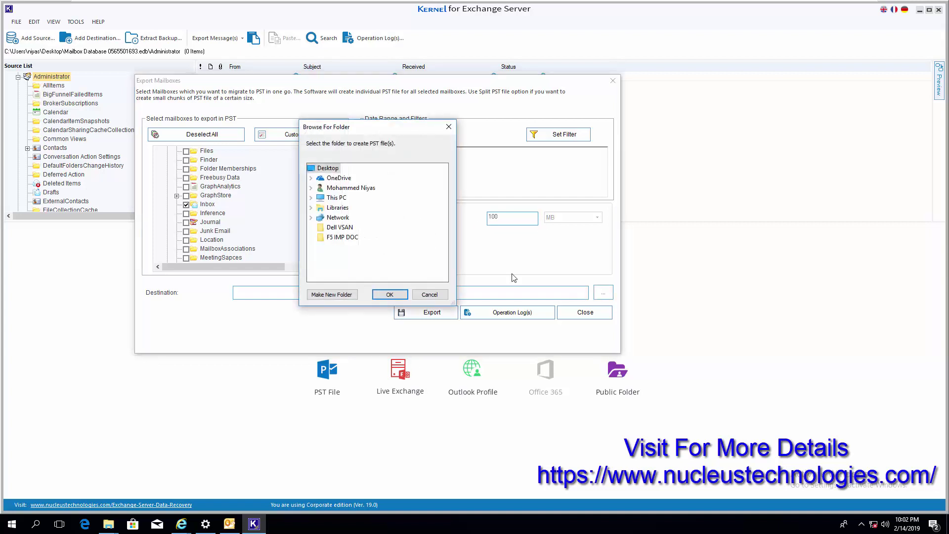
left_click(311, 187)
left_click(336, 197)
left_click(389, 294)
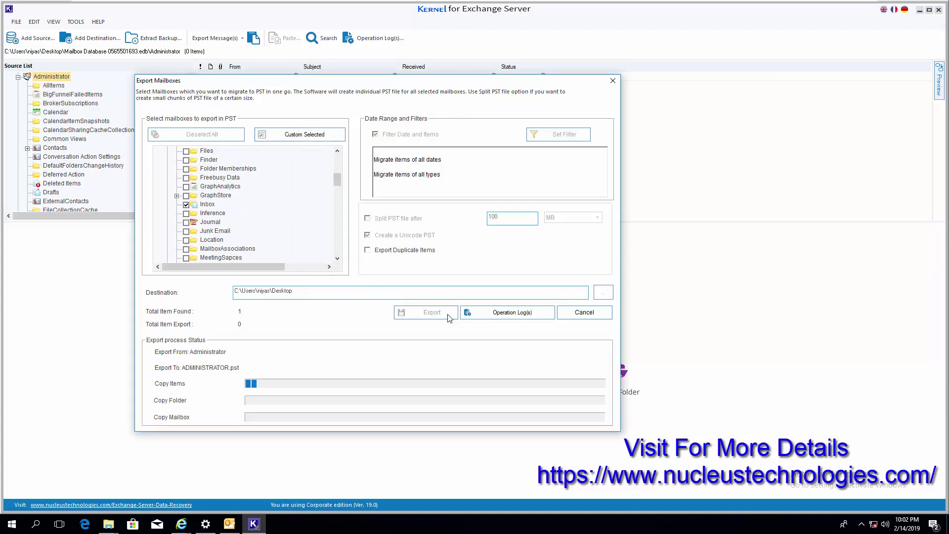
left_click(383, 273)
left_click(613, 81)
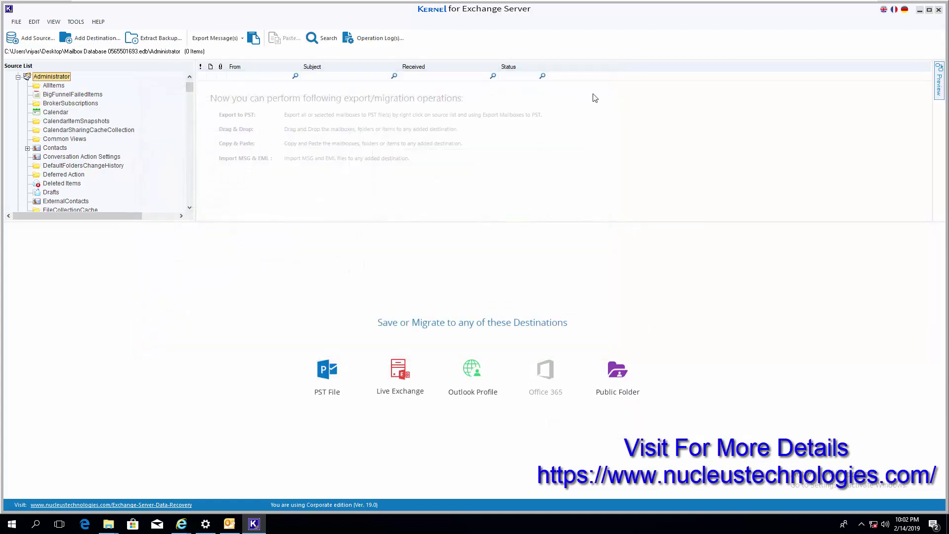
Attach ADMINISTRATOR.pst as an Outlook data file through Account Settings' Data Files list.
left_click(229, 524)
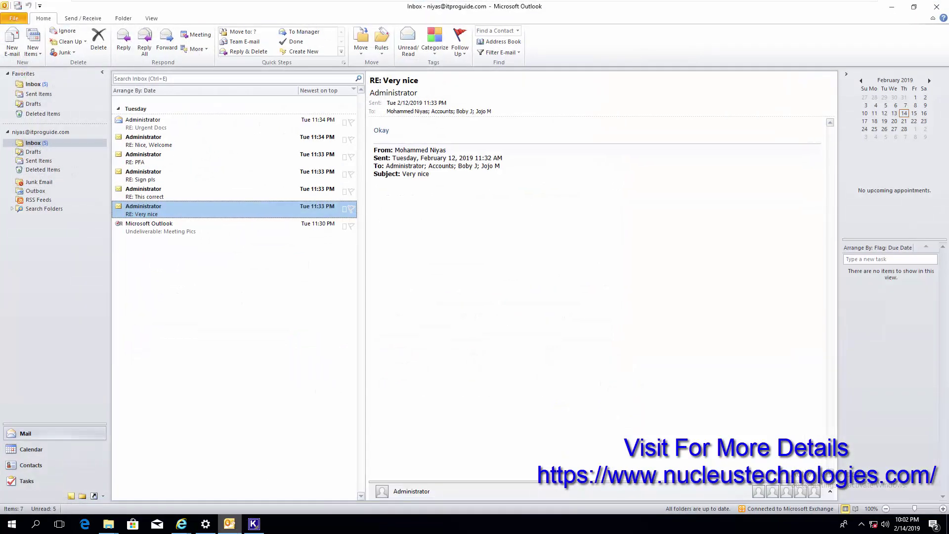
left_click(14, 18)
left_click(110, 123)
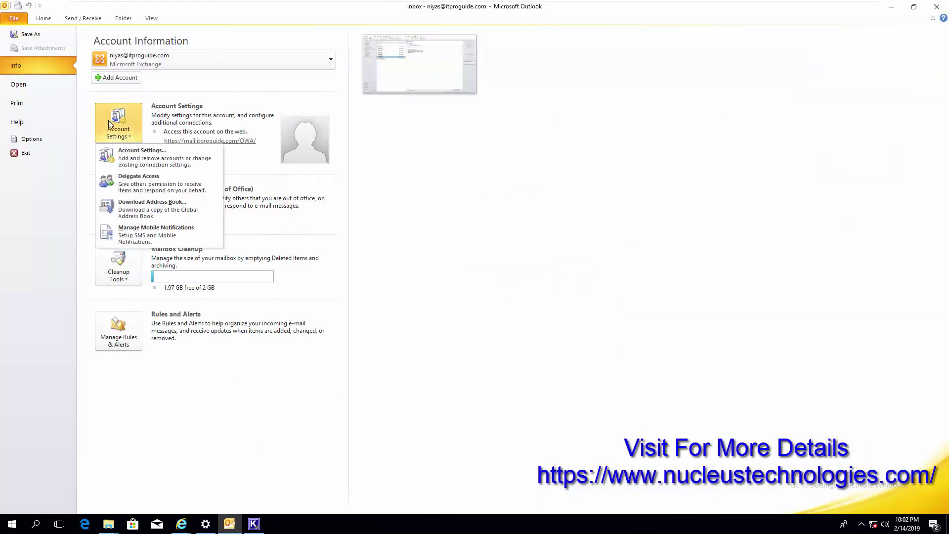
left_click(123, 155)
left_click(377, 191)
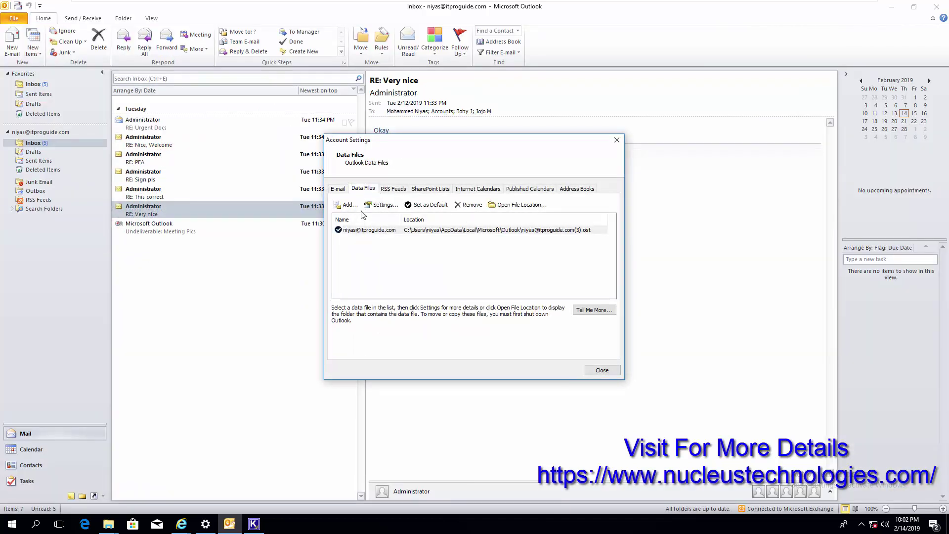
left_click(347, 205)
left_click(715, 418)
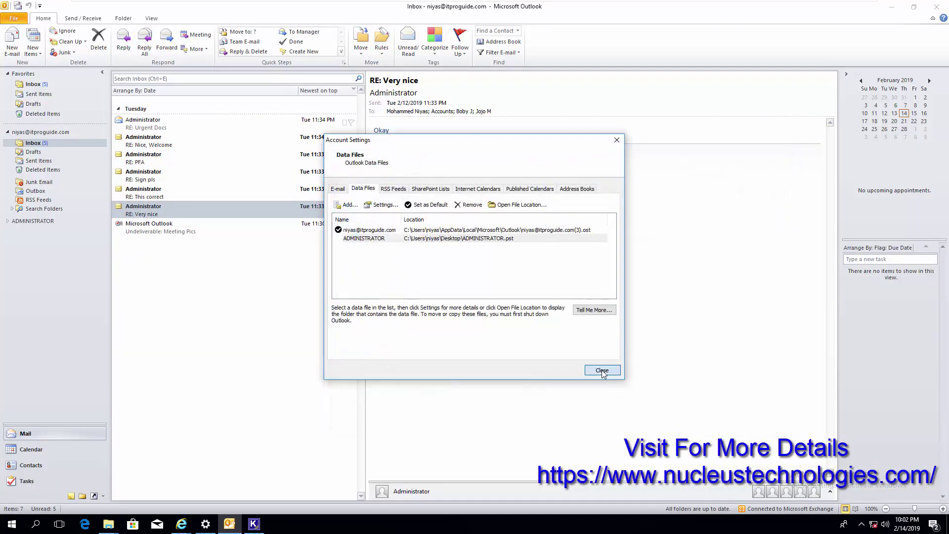
left_click(603, 374)
Open the ADMINISTRATOR Inbox and read the This correct, Sign pls, PFA and Urgent Docs messages.
left_click(30, 232)
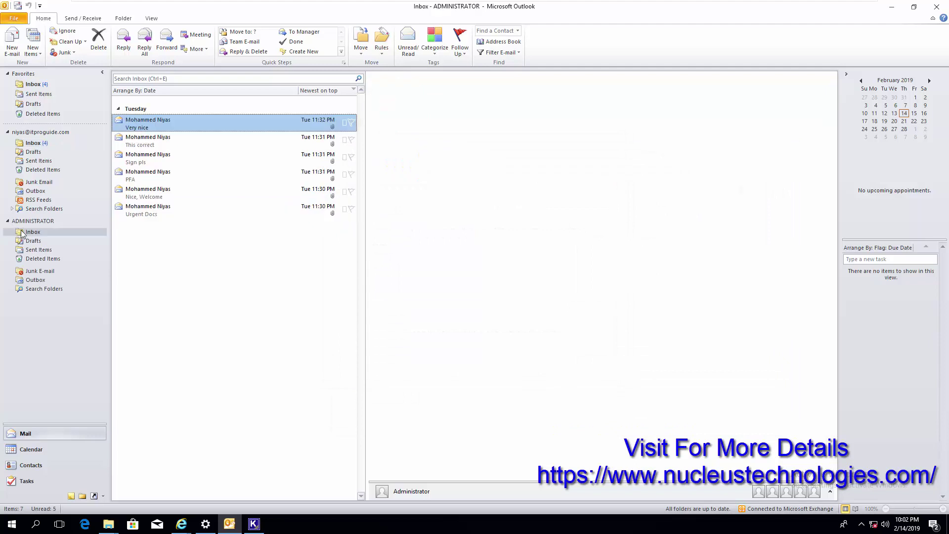
left_click(148, 143)
left_click(148, 159)
left_click(149, 176)
left_click(151, 212)
left_click(138, 174)
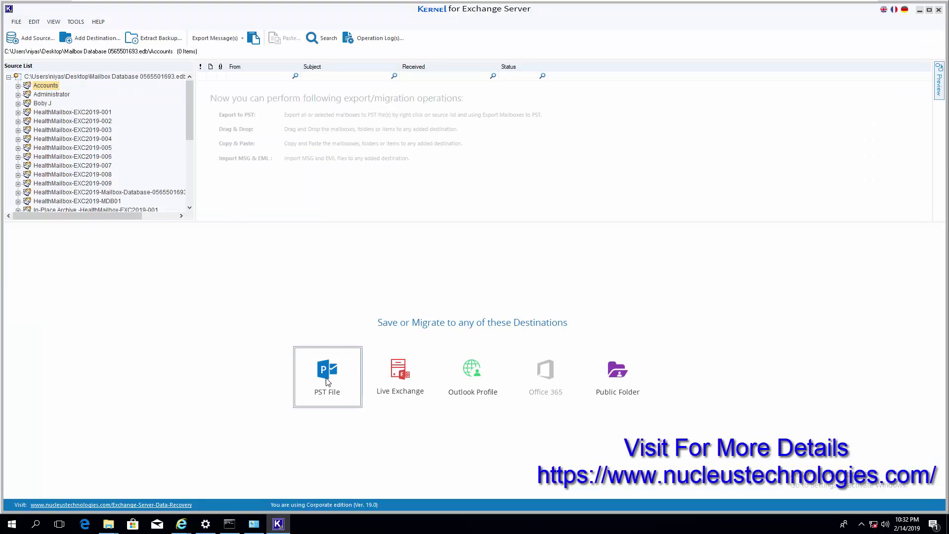
Connect a single mailbox on Exchange 2013/2016/2019 server mail.itproguide.com as a Live Exchange destination.
left_click(404, 392)
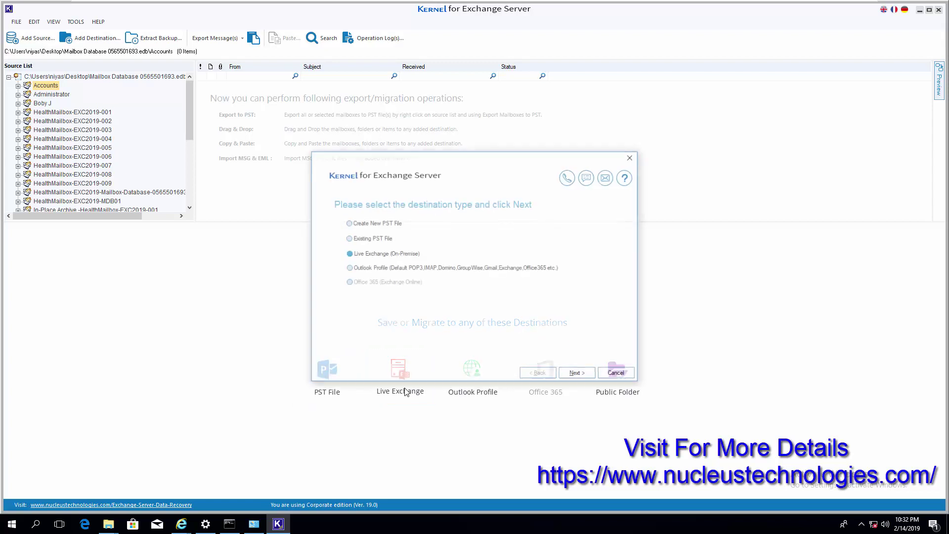
left_click(577, 374)
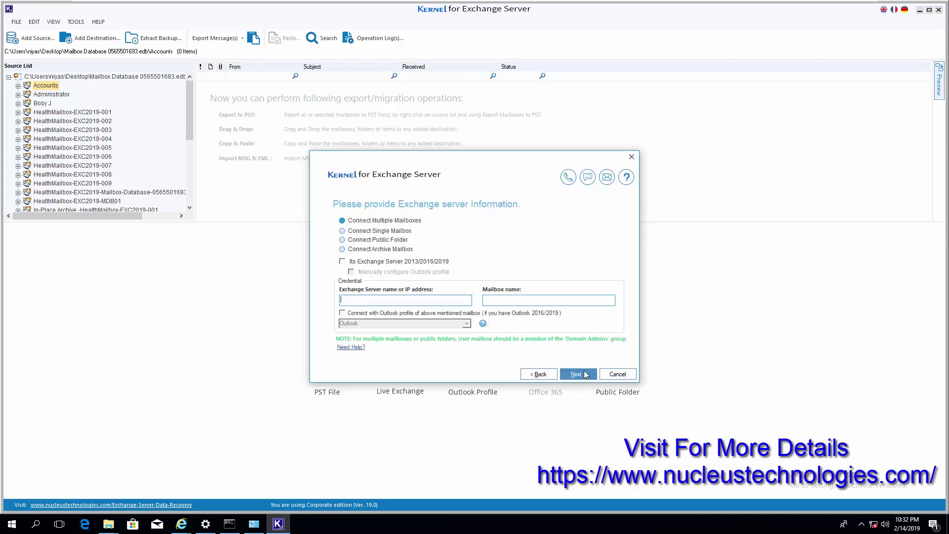
left_click(381, 263)
left_click(378, 231)
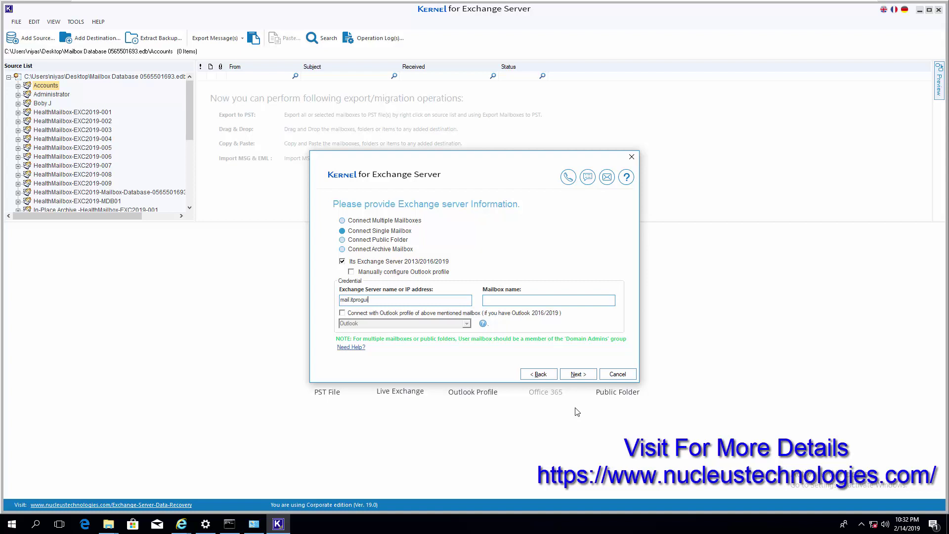
type("om")
key("Tab")
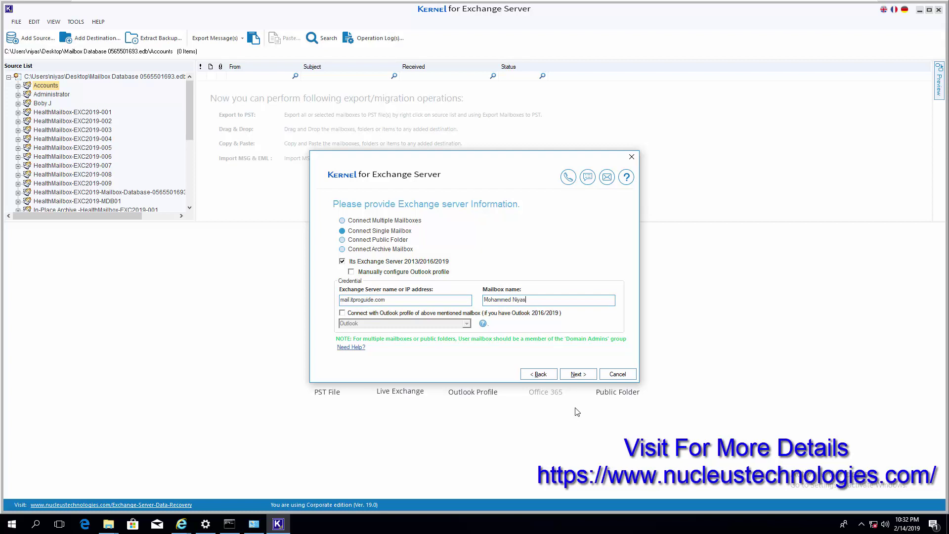
left_click(575, 374)
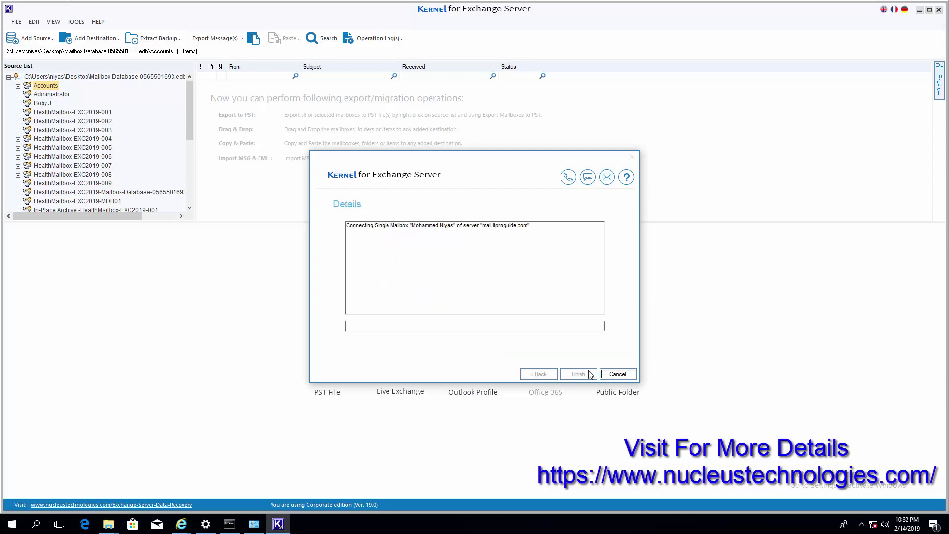
Finish adding the destination, then copy all 11 source Inbox messages into its Inbox and verify them.
left_click(578, 375)
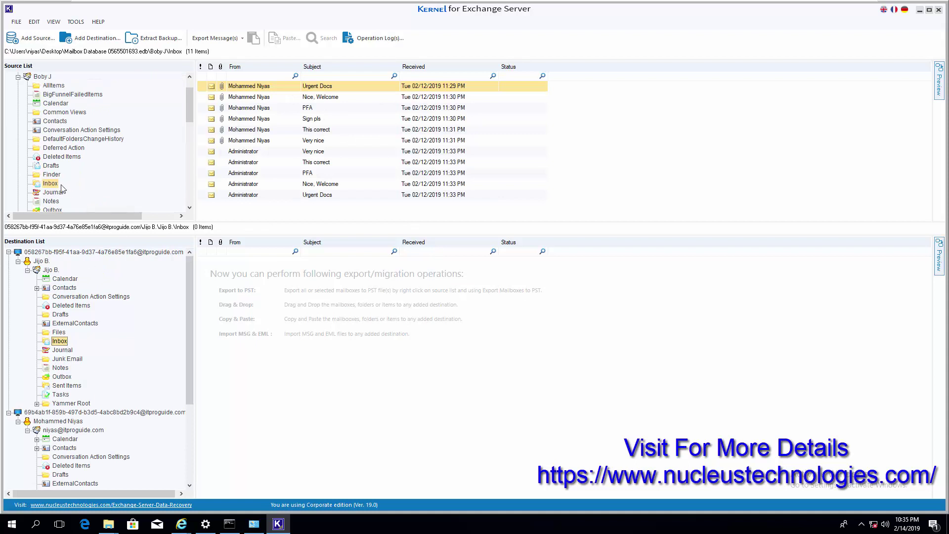
left_click(307, 186)
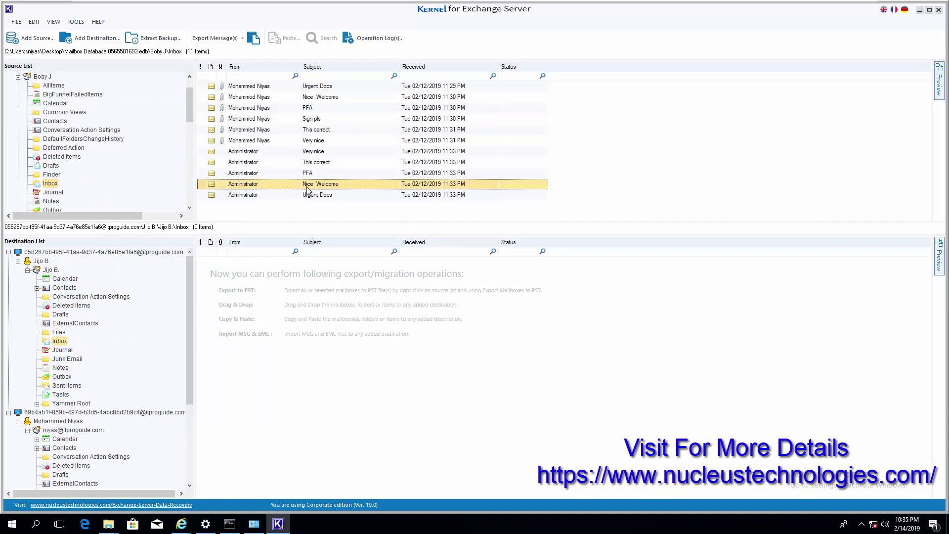
key("ctrl+a")
left_click_drag(303, 140, 292, 320)
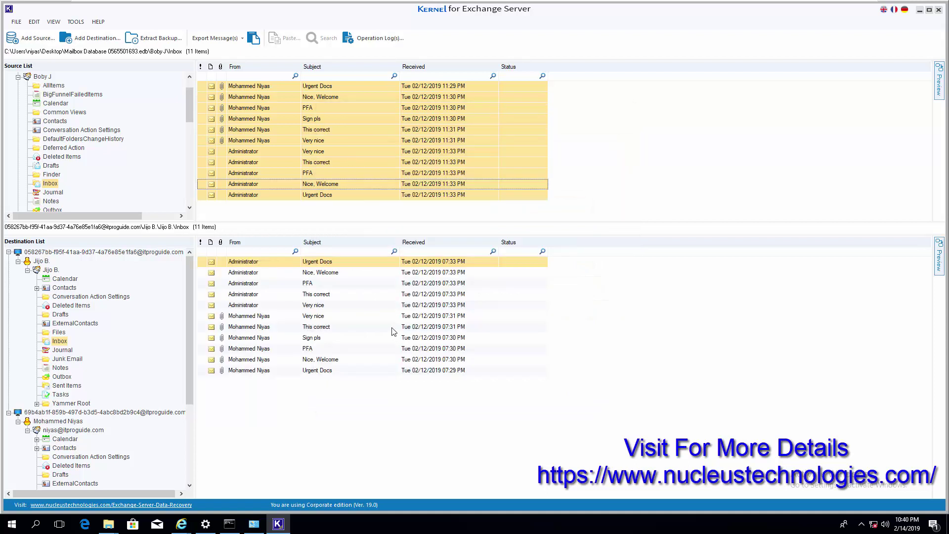
left_click(333, 305)
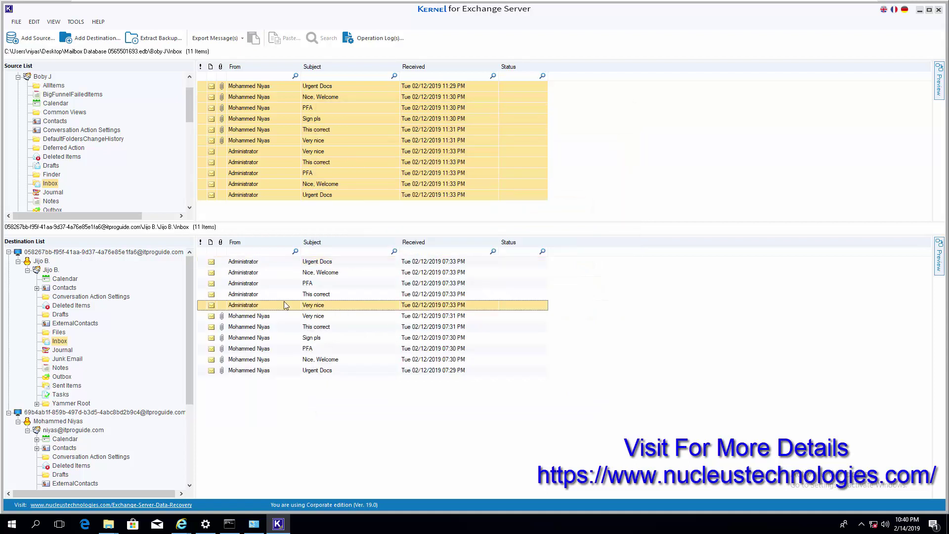
left_click(56, 315)
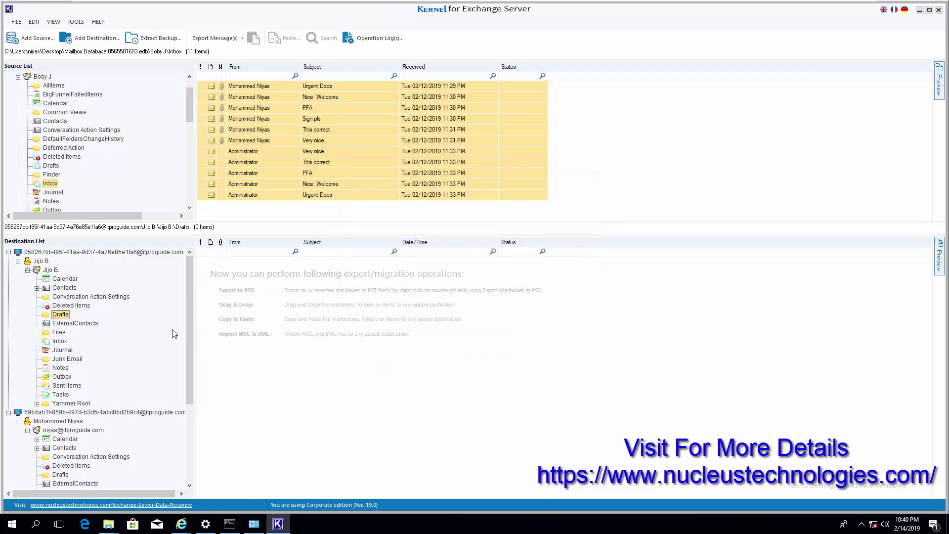
left_click(59, 342)
left_click(276, 327)
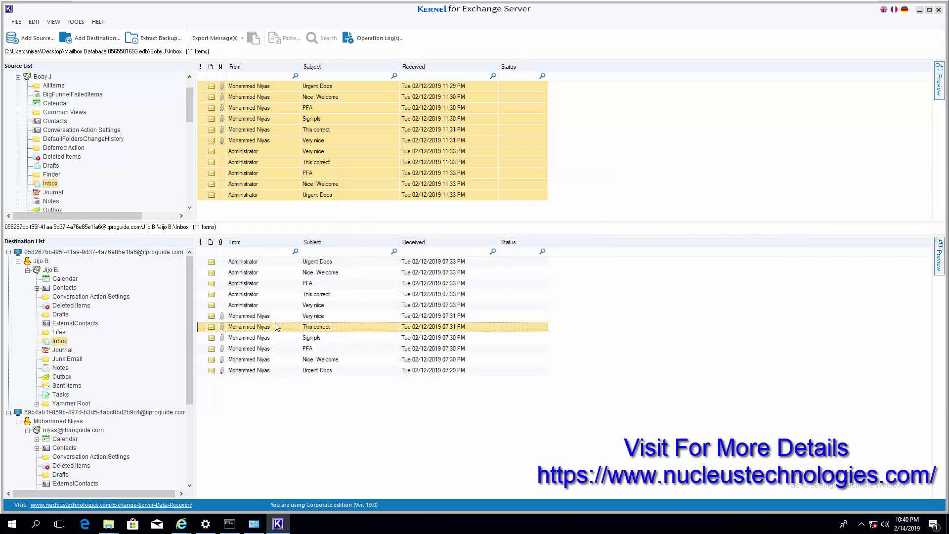
Sign in to Outlook Web App as the destination mailbox after correcting the user name.
left_click(182, 524)
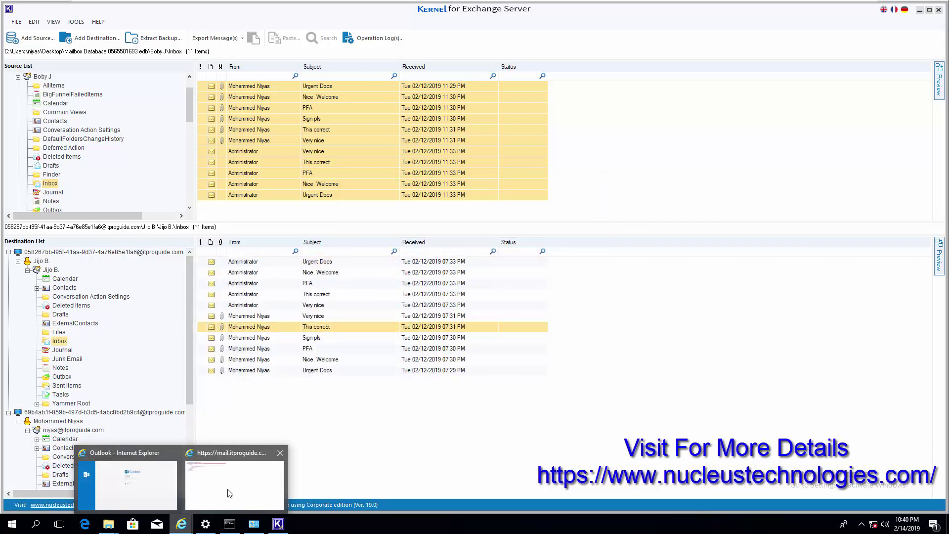
mouse_move(234, 494)
left_click(143, 500)
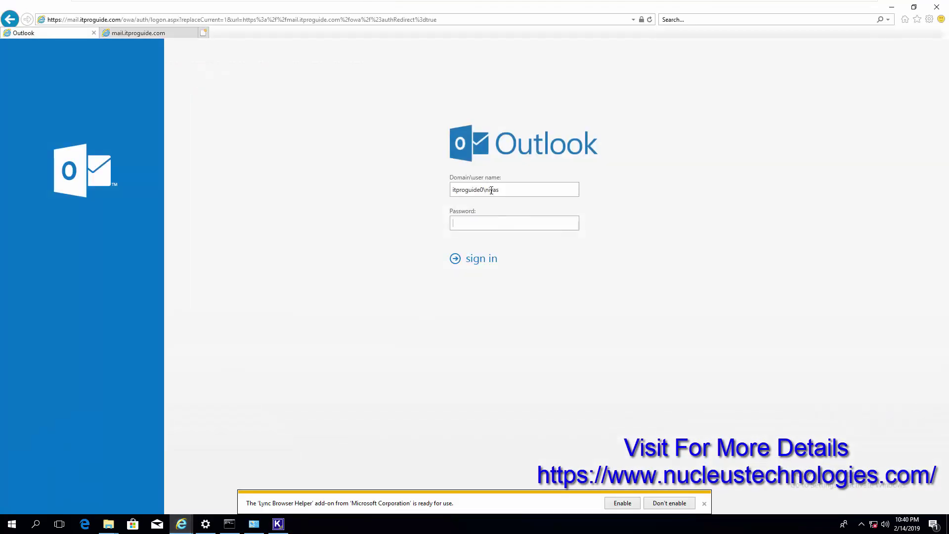
left_click_drag(491, 190, 506, 192)
key("BackSpace")
key("Return")
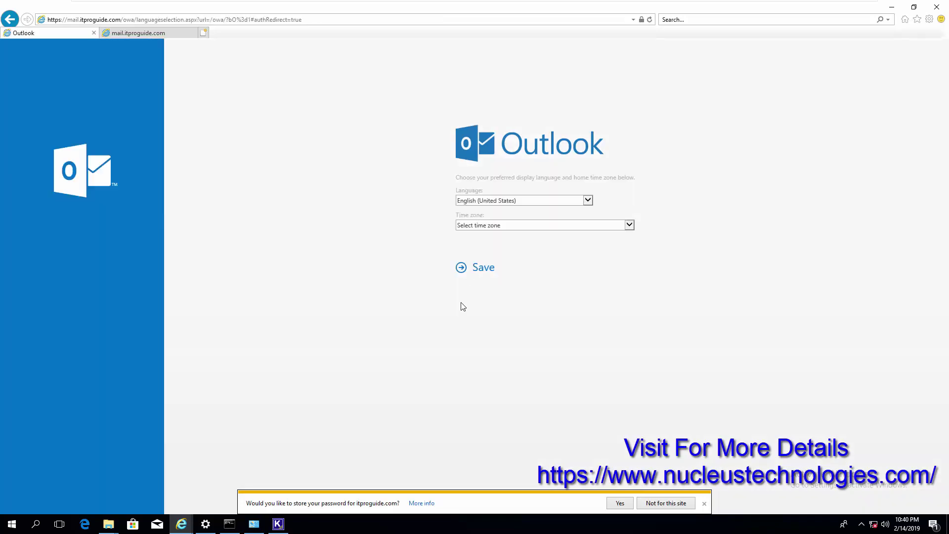
Save the language and time-zone settings and open the Nice, Welcome message in the Inbox.
left_click(479, 266)
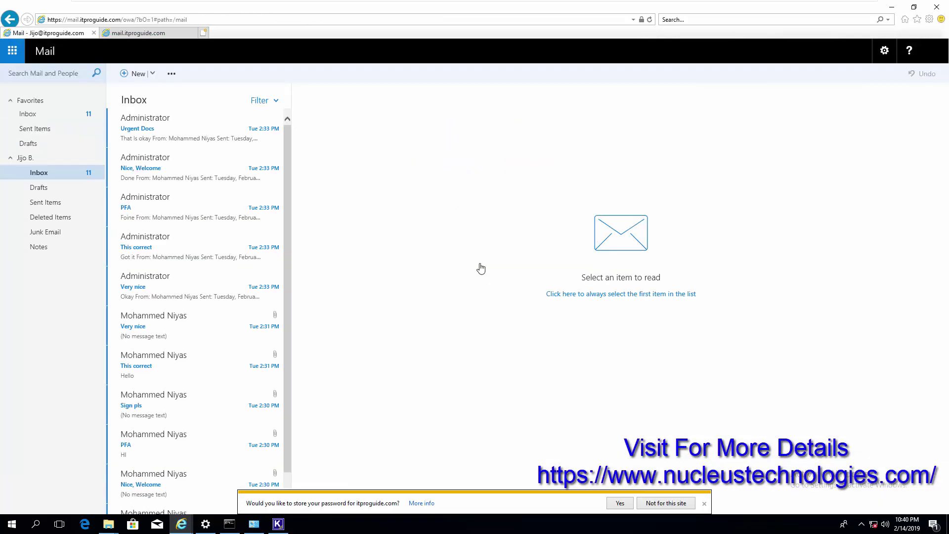
left_click(204, 179)
scroll(192, 285, "down", 1)
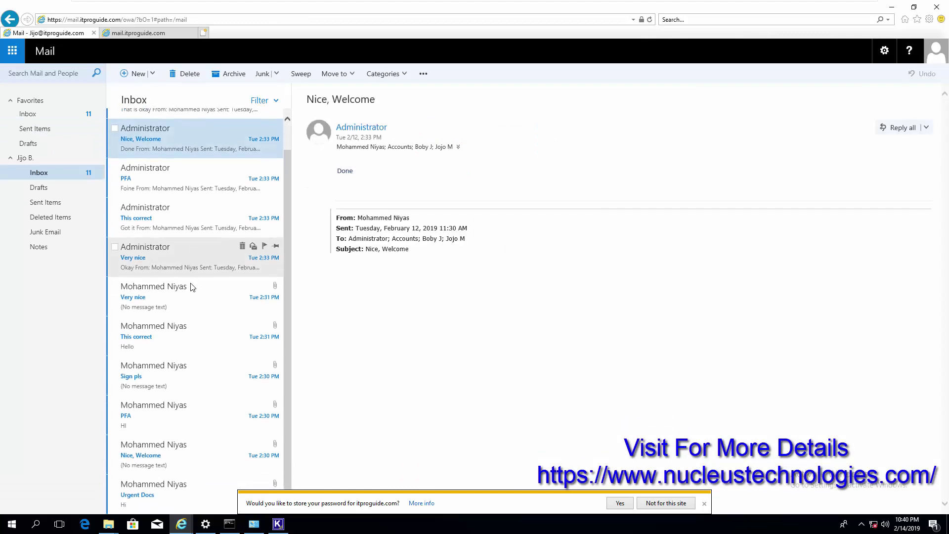
scroll(191, 286, "up", 1)
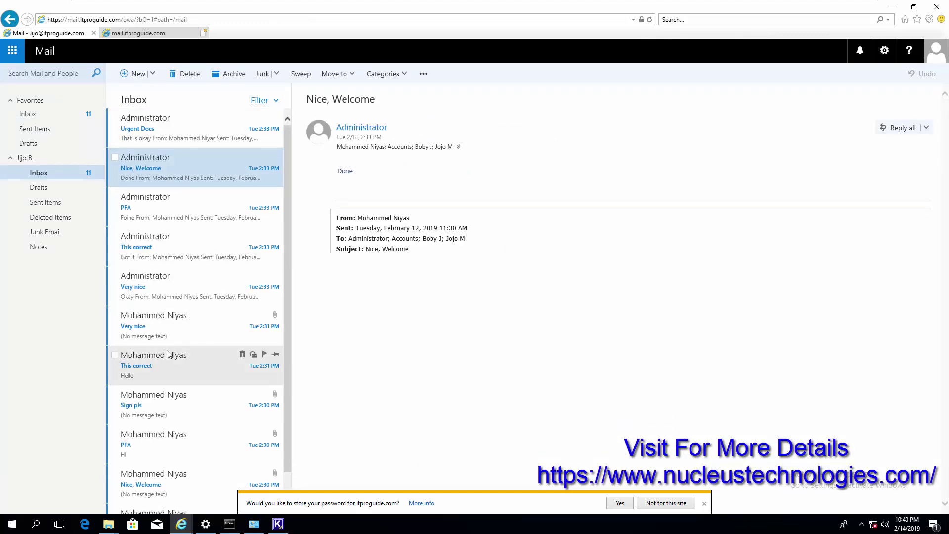
Add a Live Exchange source connected to a single Exchange 2013/2016/2019 mailbox.
scroll(190, 469, "down", 1)
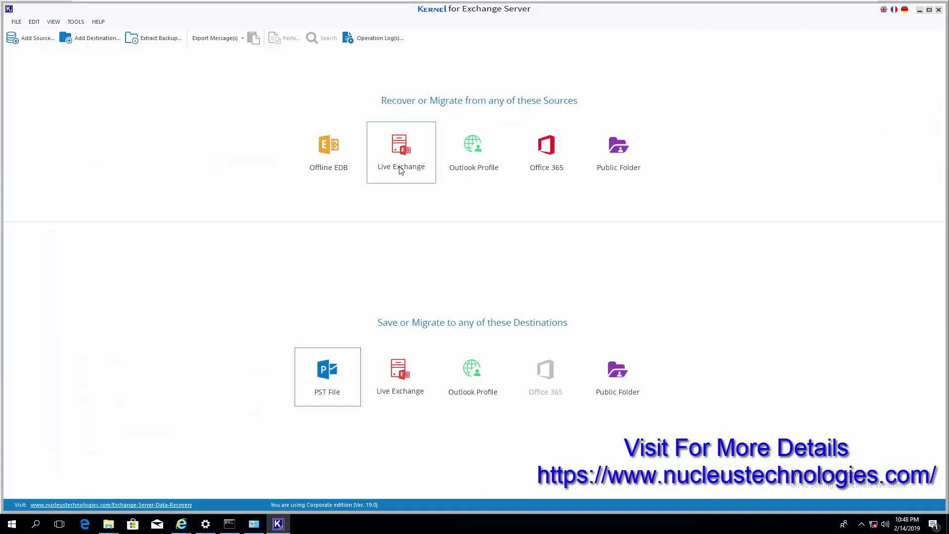
left_click(401, 170)
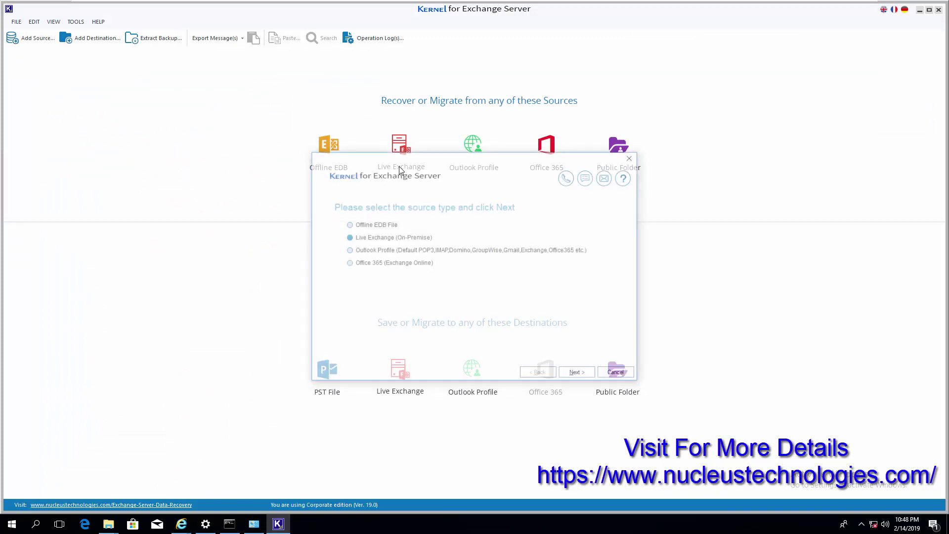
left_click(583, 374)
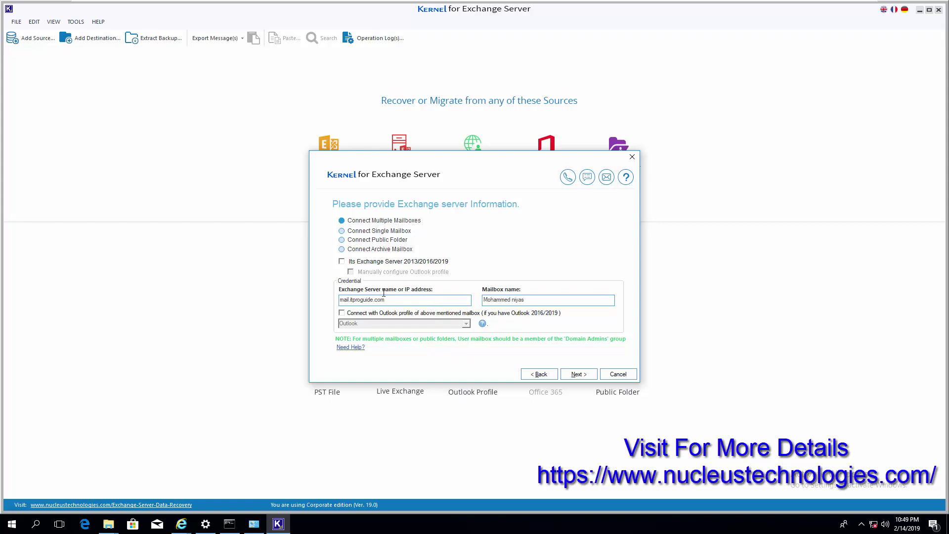
left_click(396, 235)
left_click(399, 262)
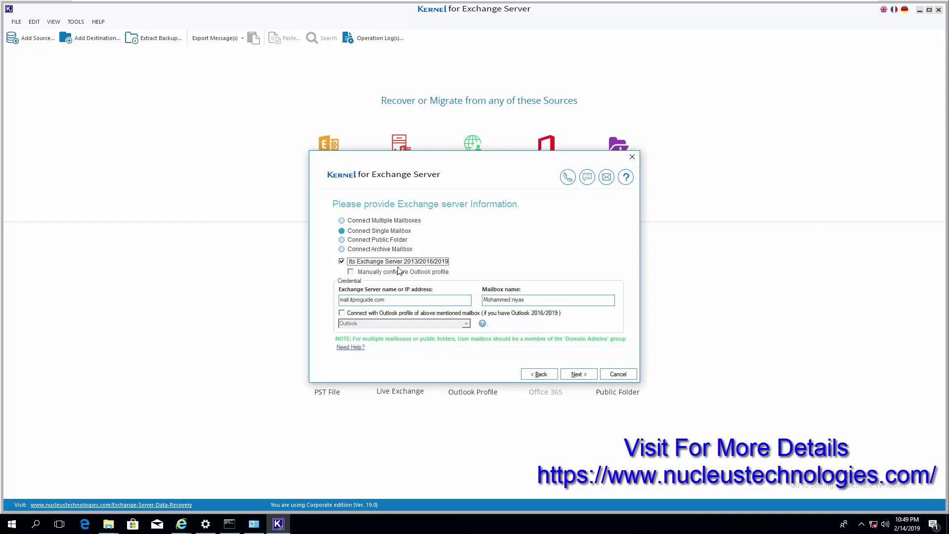
left_click(576, 376)
left_click(578, 374)
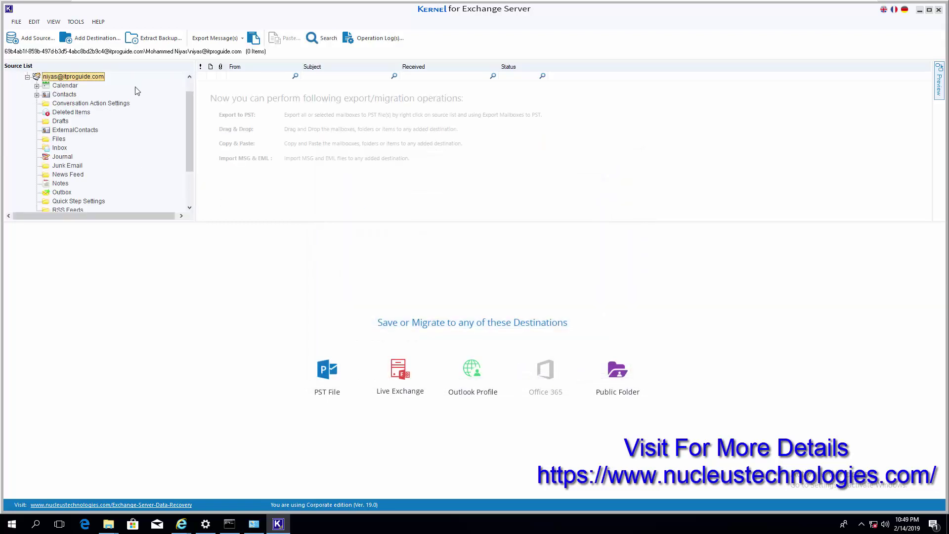
Collapse the source mailbox tree, then start and cancel Add Source from the server root.
scroll(142, 184, "up", 1)
scroll(143, 193, "down", 2)
scroll(144, 199, "up", 2)
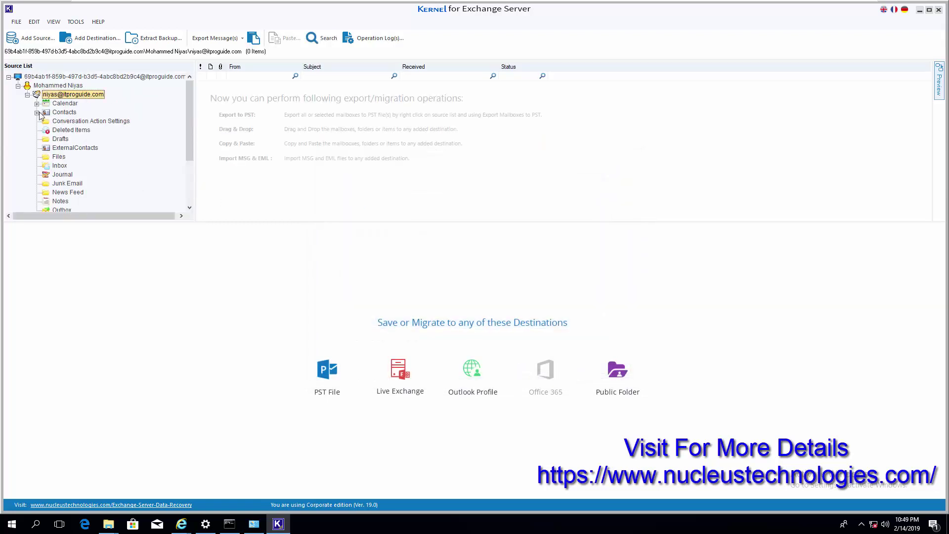
left_click(27, 94)
left_click(37, 78)
right_click(59, 77)
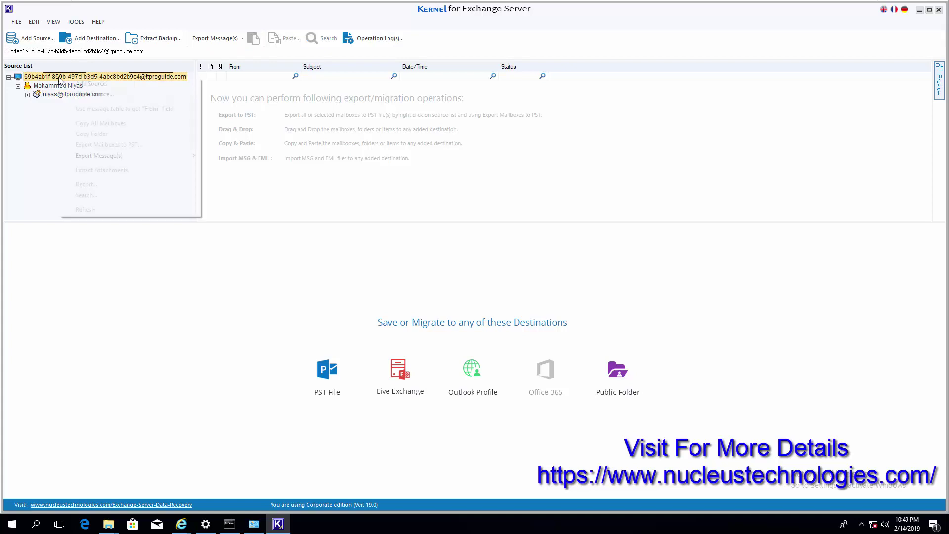
left_click(96, 84)
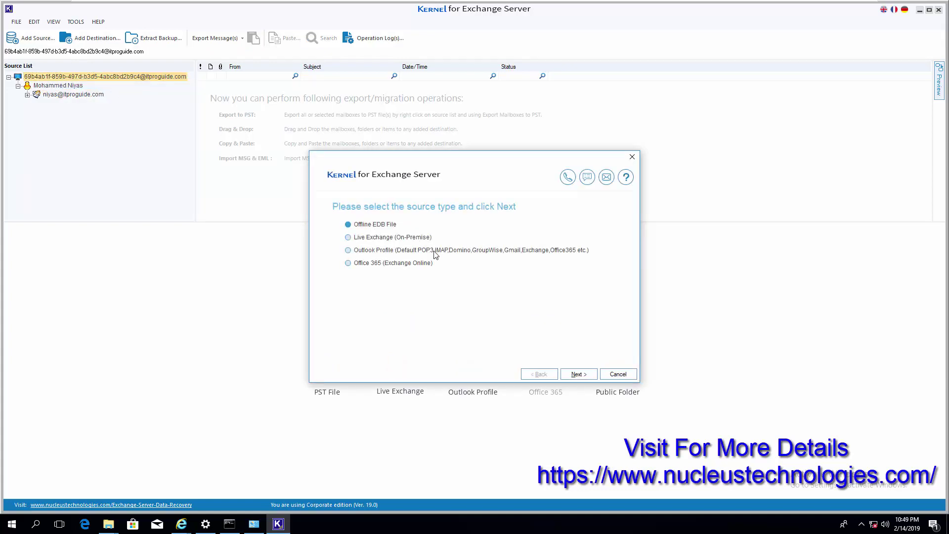
left_click(610, 376)
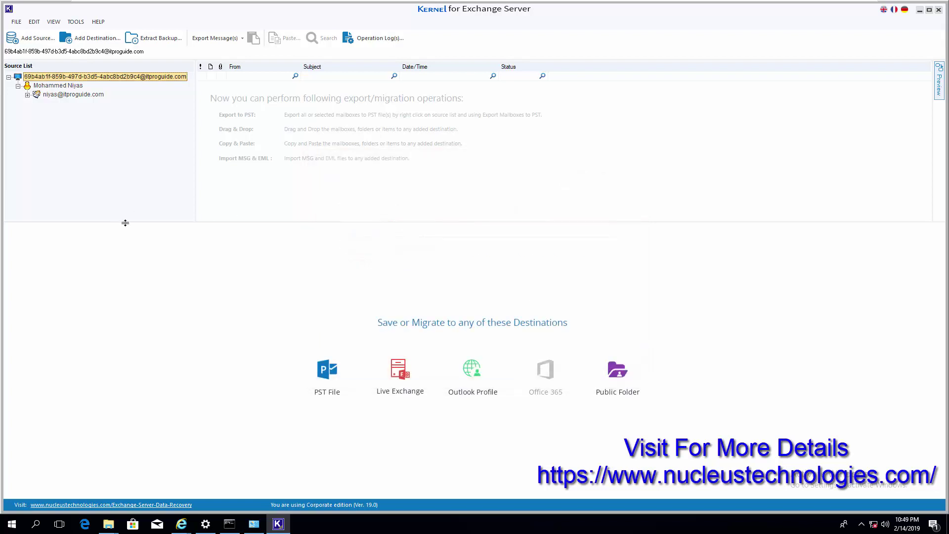
Set up a Live Exchange destination: single Exchange 2013/2016/2019 mailbox with manual profile configuration.
left_click(99, 45)
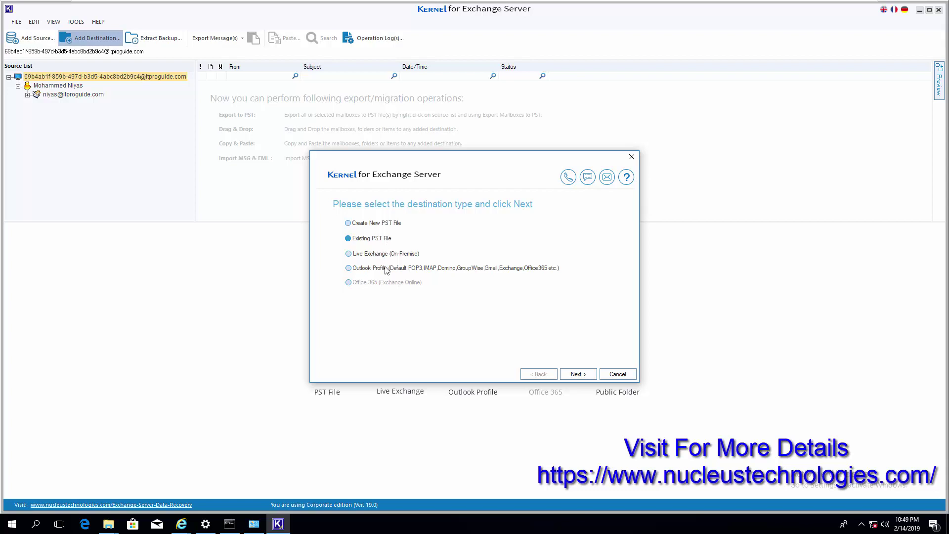
left_click(386, 254)
left_click(575, 374)
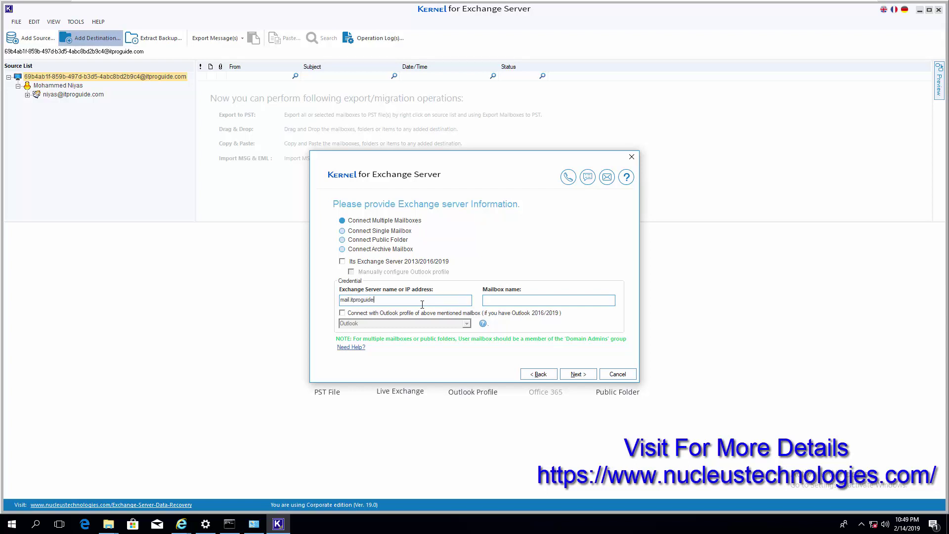
key("Tab")
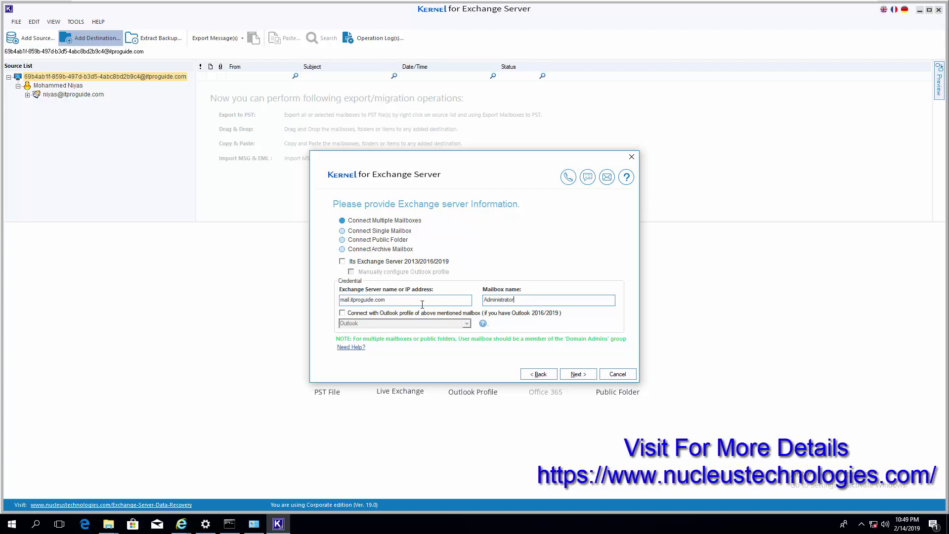
left_click(387, 234)
left_click(391, 264)
left_click(394, 272)
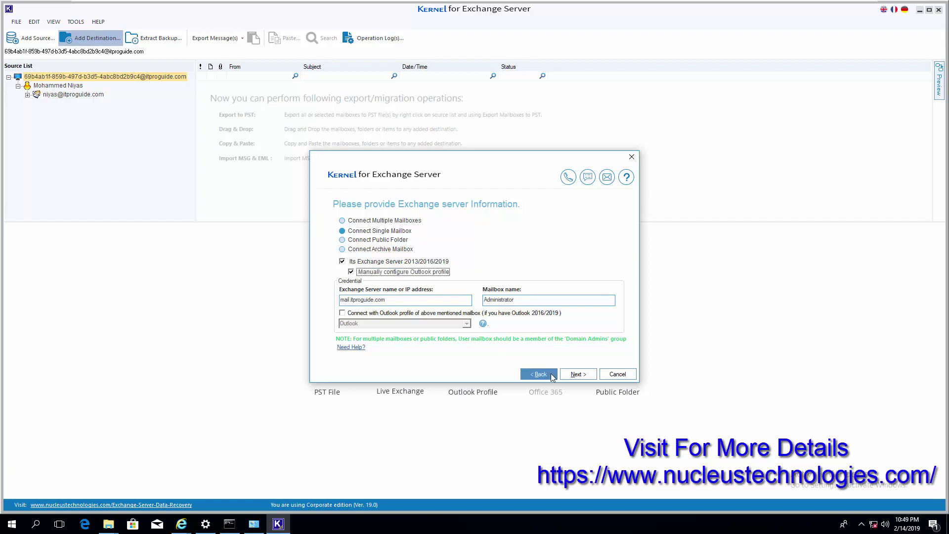
left_click(567, 375)
left_click(389, 379)
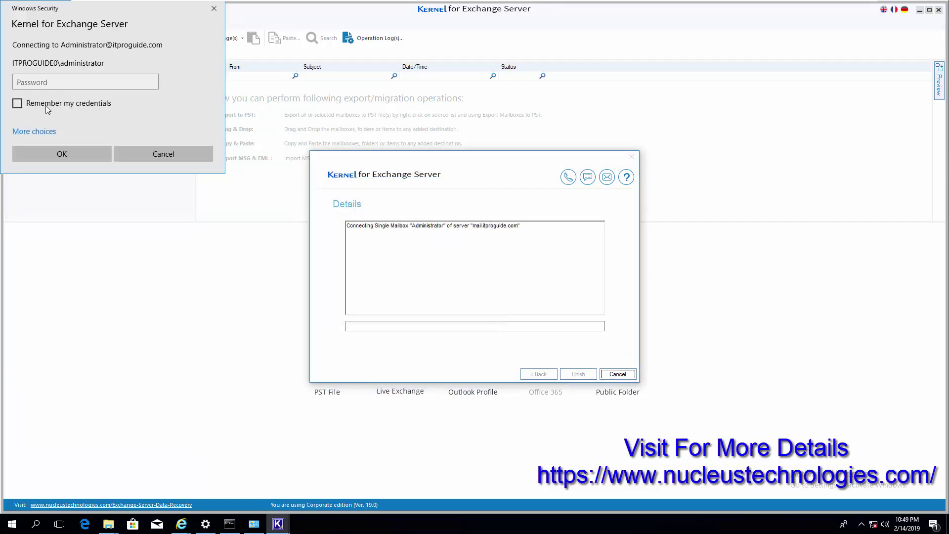
Enter and remember the account password, finish the destination, and expand the source folders.
left_click(51, 83)
type("P")
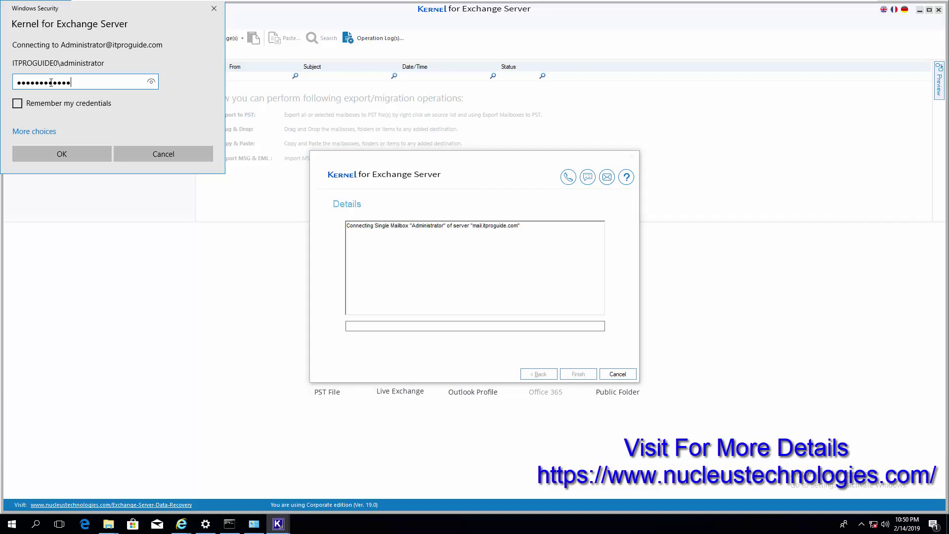
left_click(58, 102)
left_click(62, 154)
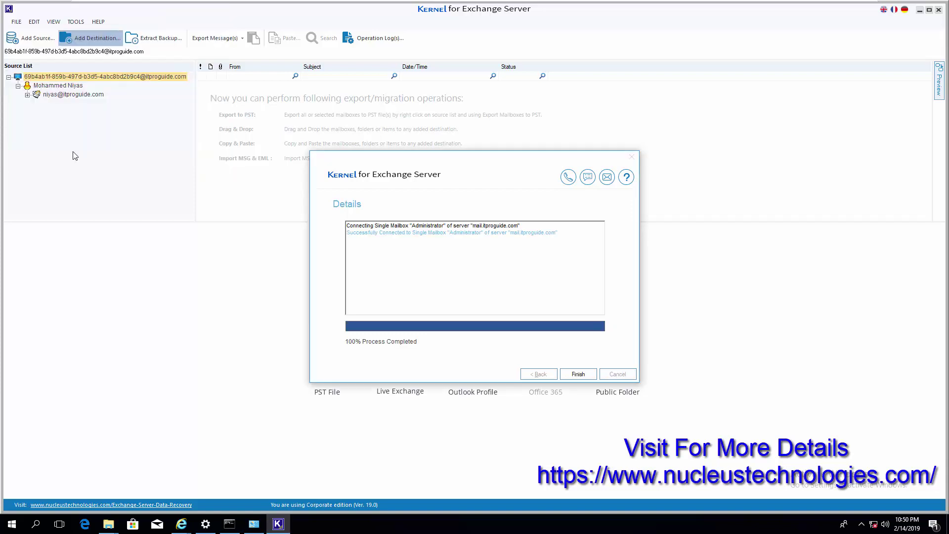
left_click(583, 371)
left_click(27, 94)
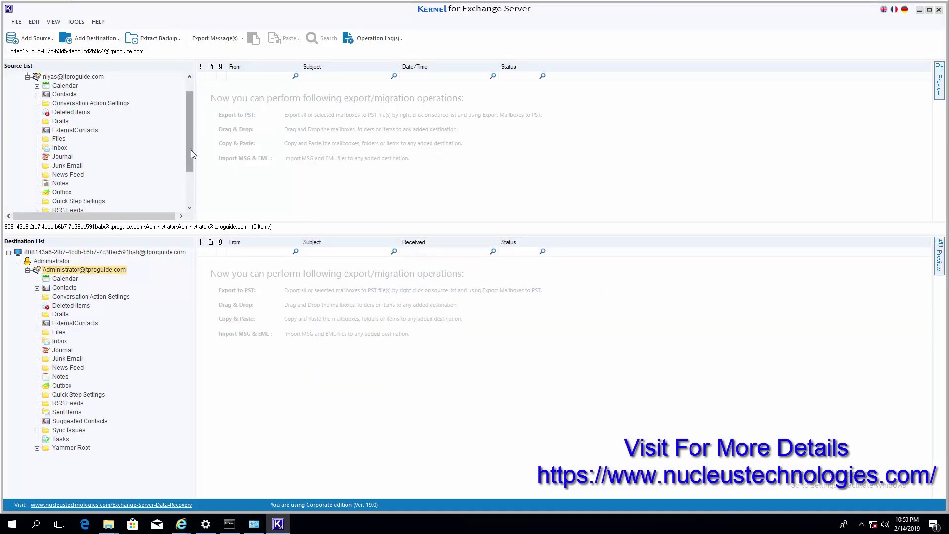
scroll(191, 150, "down", 2)
scroll(193, 126, "up", 3)
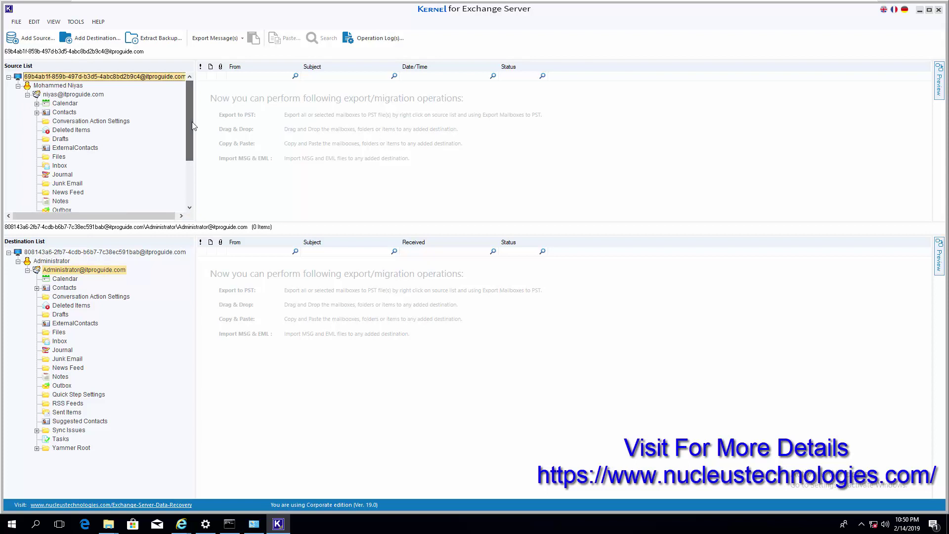
Copy four RE: RE: replies from the source Inbox into the destination Inbox and close the report.
left_click(59, 165)
left_click(60, 340)
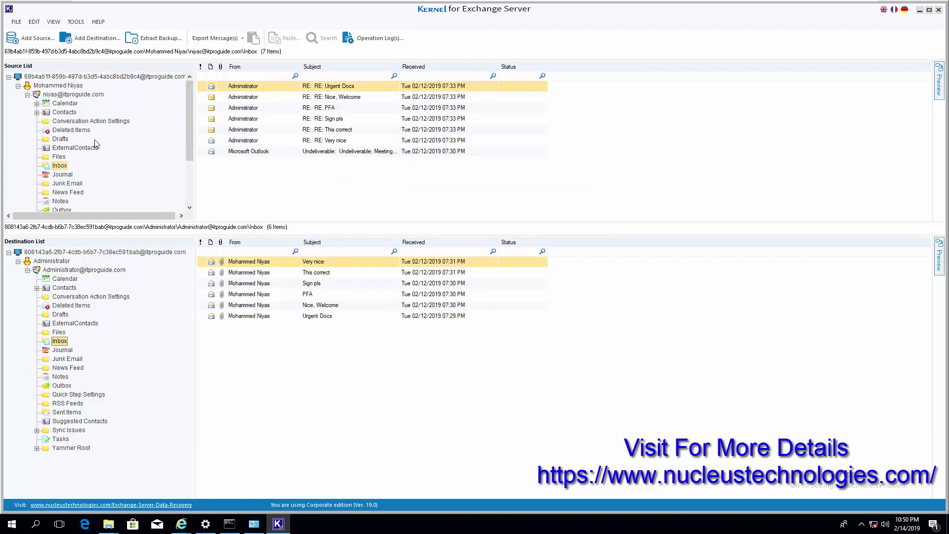
left_click(239, 92)
left_click(242, 87)
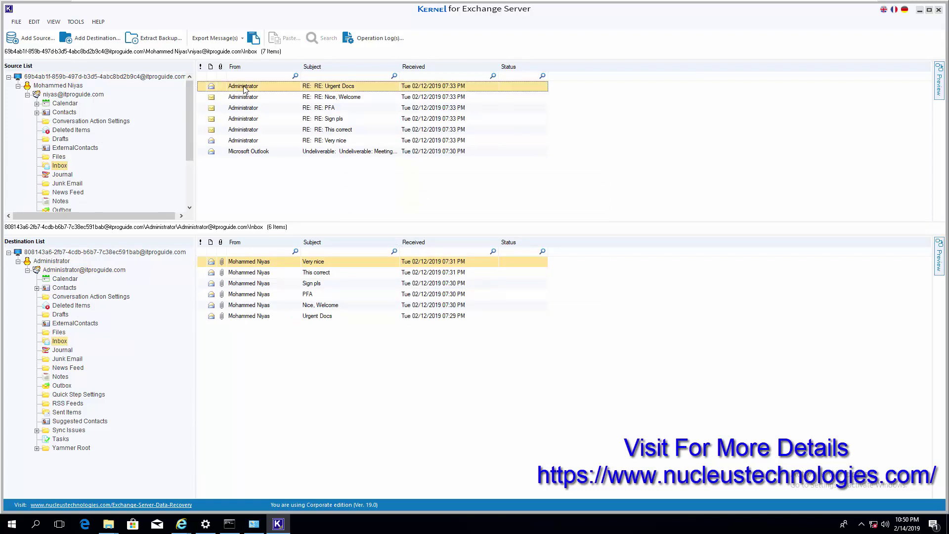
key("shift+Down")
key("shift+Down")
key("shift+Down")
left_click_drag(244, 89, 269, 345)
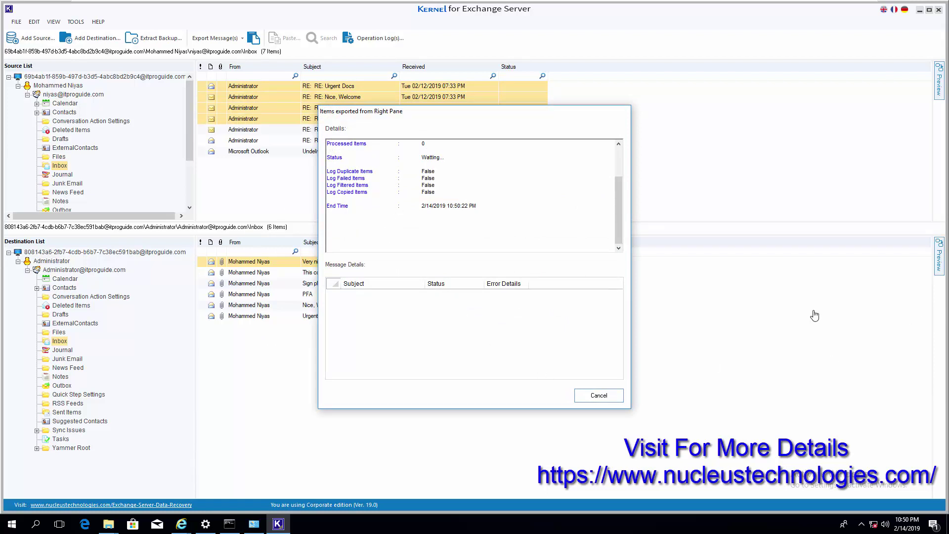
left_click(593, 393)
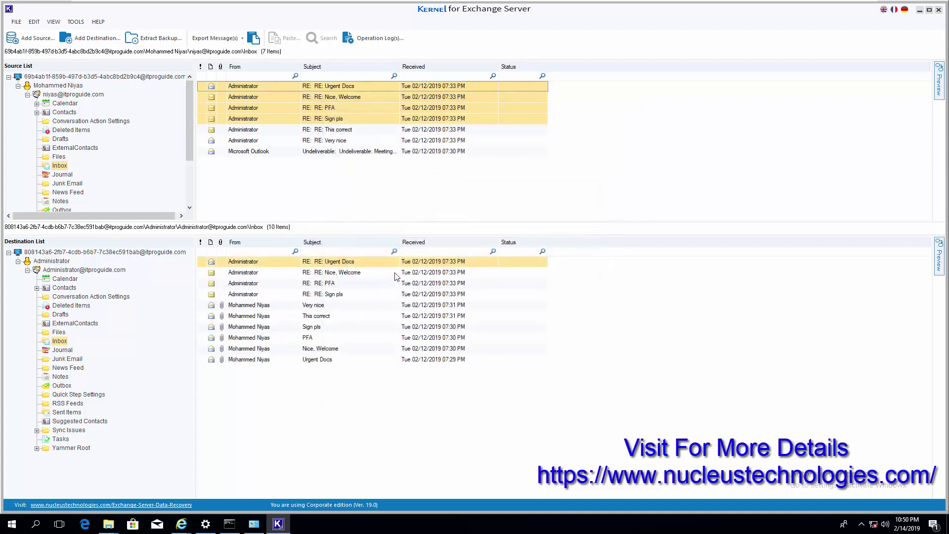
Check the copied RE: RE: PFA and RE: RE: Sign pls messages in the destination Inbox.
left_click(406, 276)
left_click(405, 284)
left_click(394, 295)
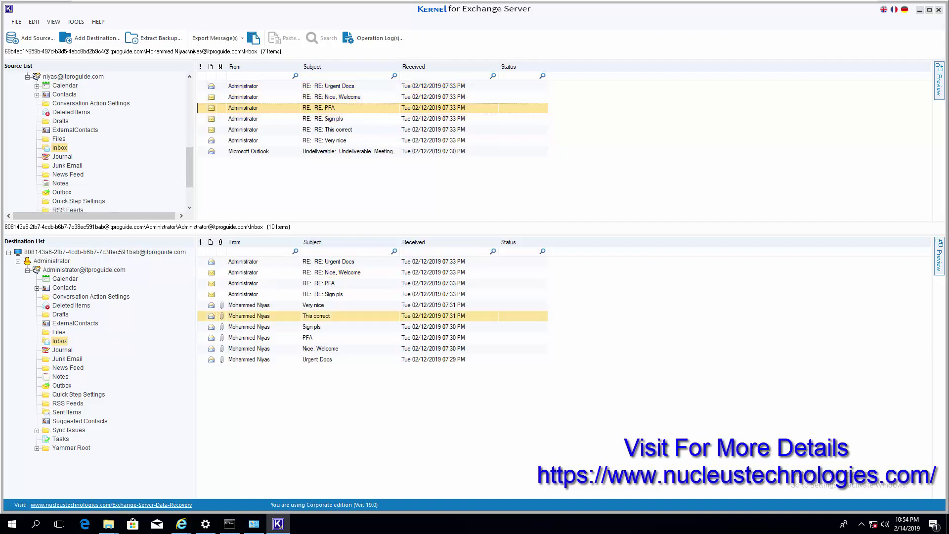
Export the RE: RE: PFA message as an MSG (Unicode) file to the user's profile folder.
right_click(261, 115)
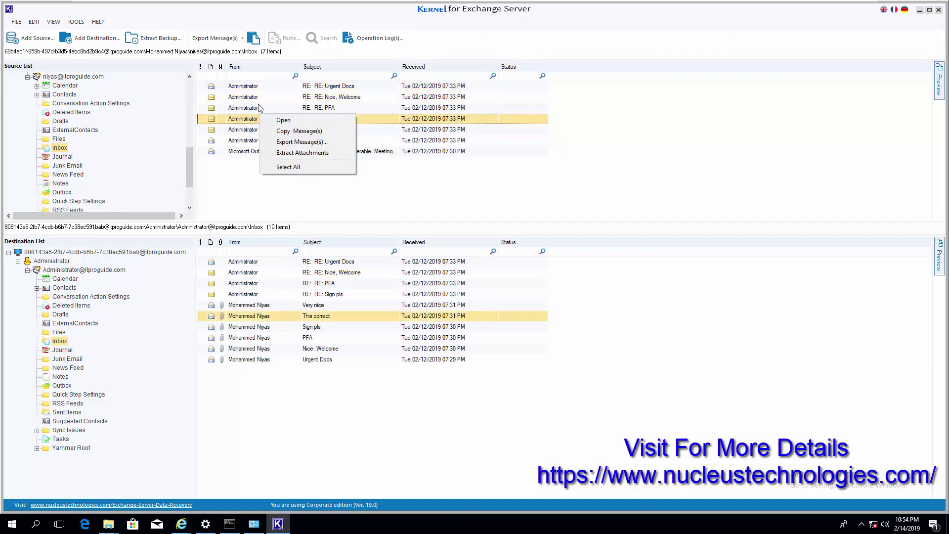
left_click(236, 109)
right_click(238, 111)
left_click(263, 140)
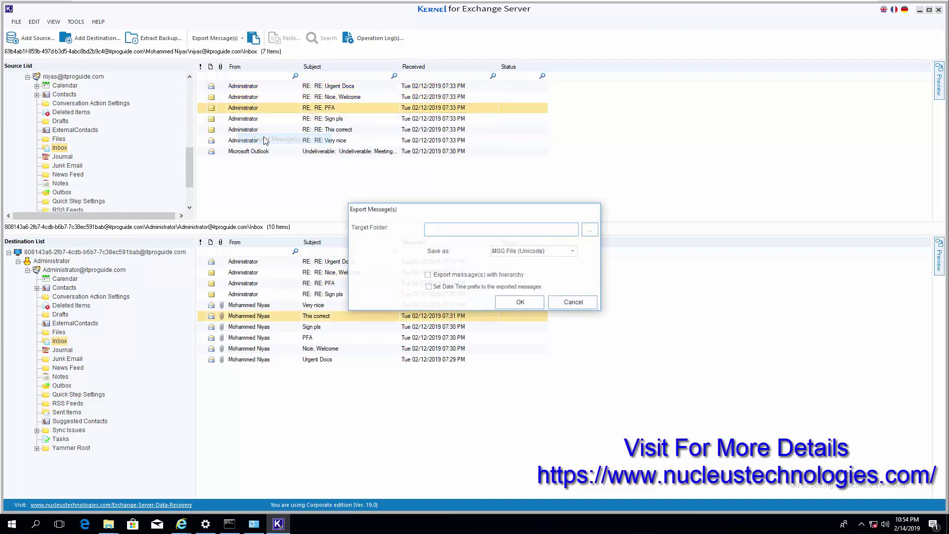
left_click(590, 231)
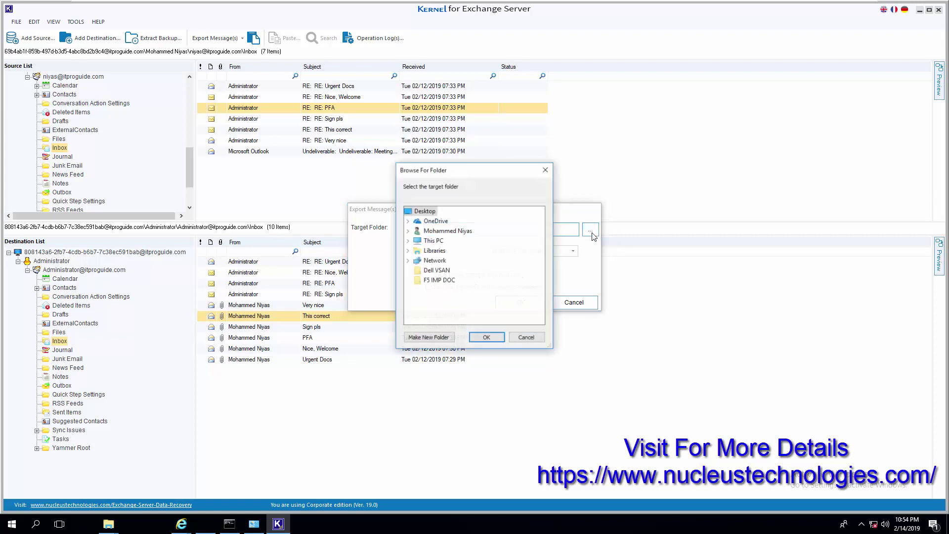
left_click(428, 232)
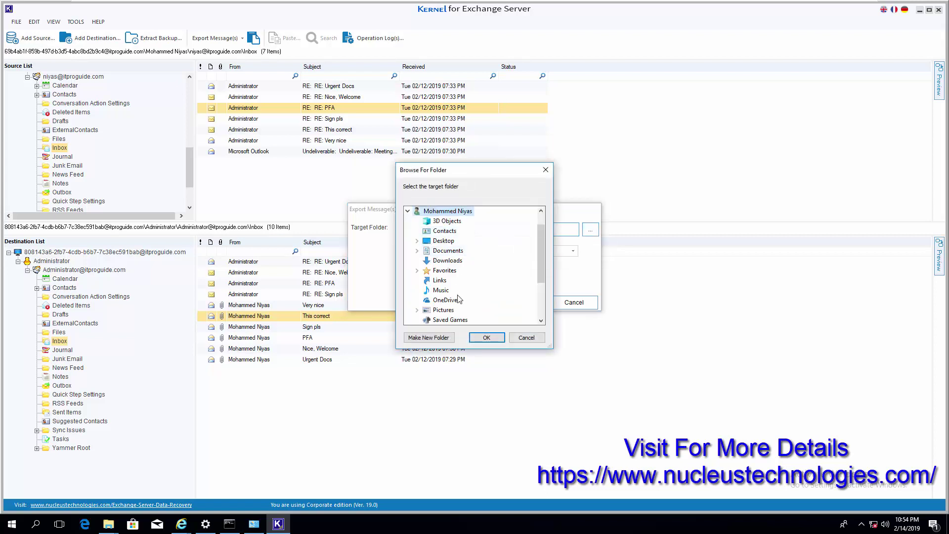
left_click(486, 337)
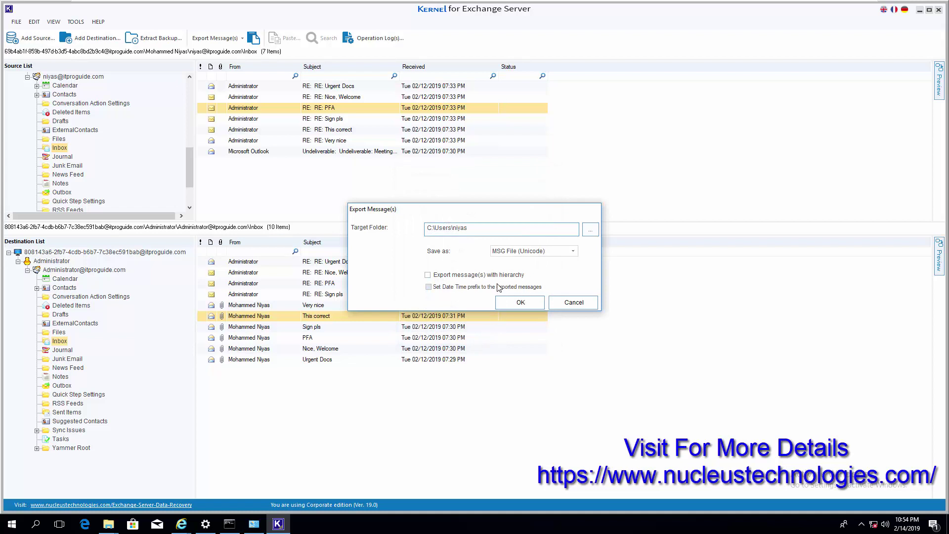
left_click(519, 303)
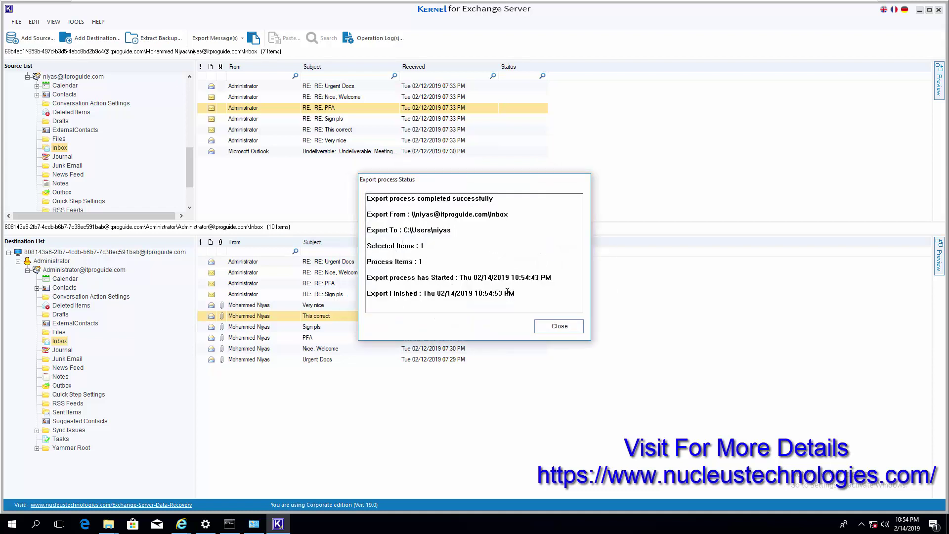
left_click(562, 326)
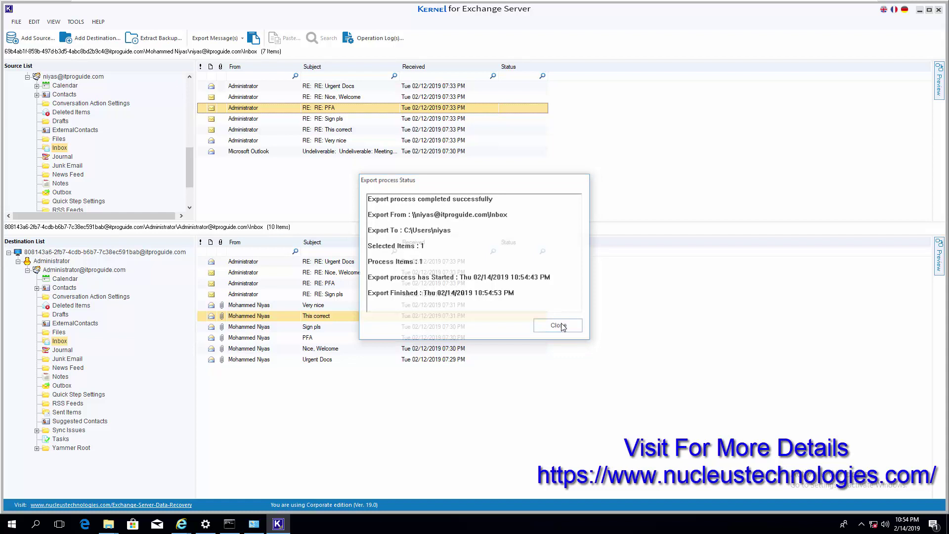
Browse to Local Disk (C:) > Users > profile folder, open the exported RE PFA item, then minimize it.
mouse_move(109, 524)
left_click(91, 487)
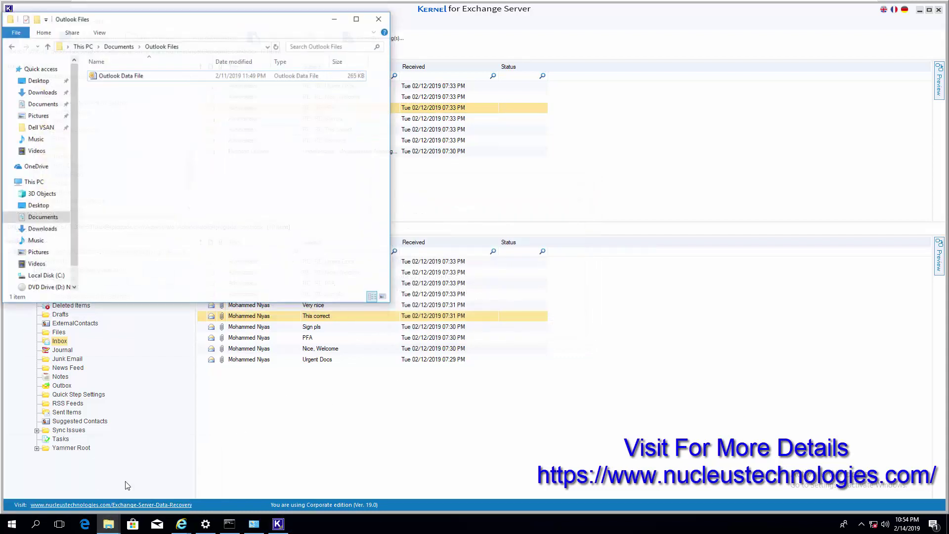
left_click(33, 175)
left_click(186, 216)
double_click(184, 212)
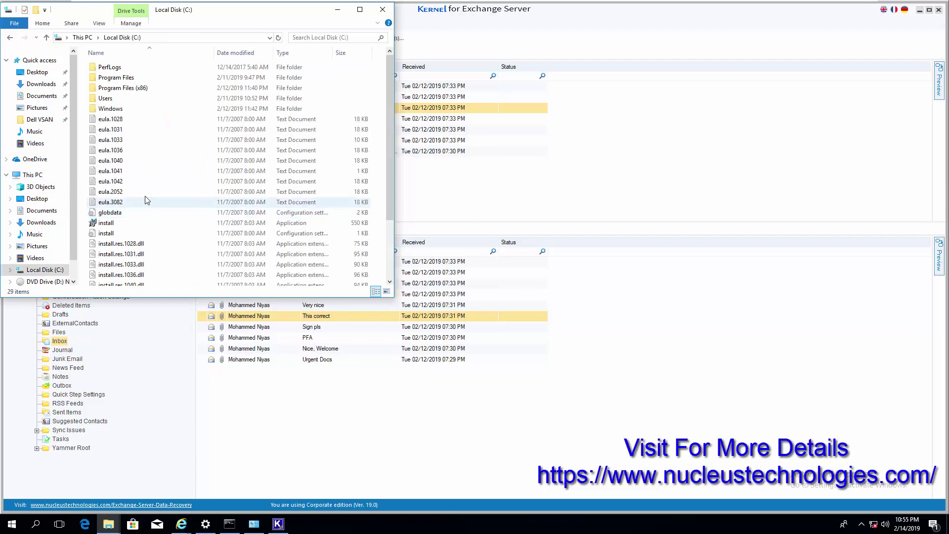
double_click(121, 97)
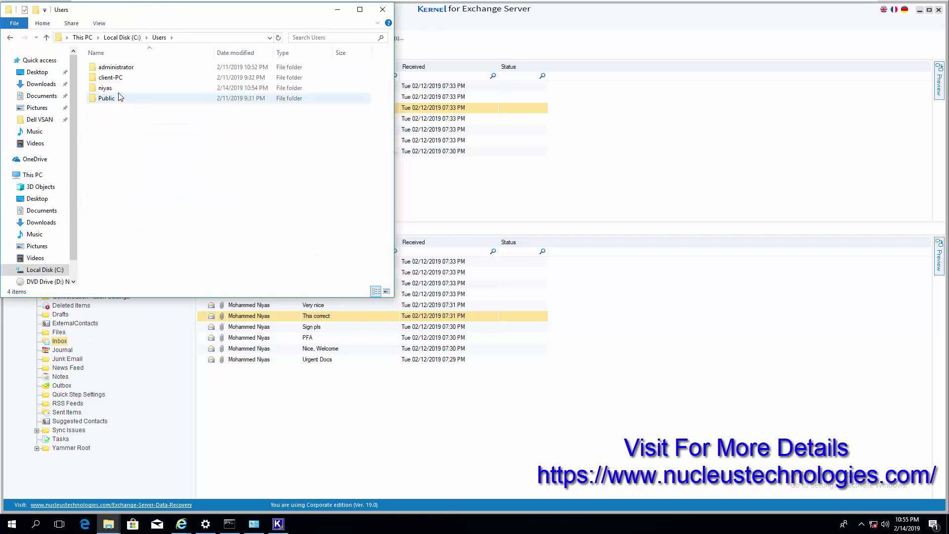
double_click(121, 93)
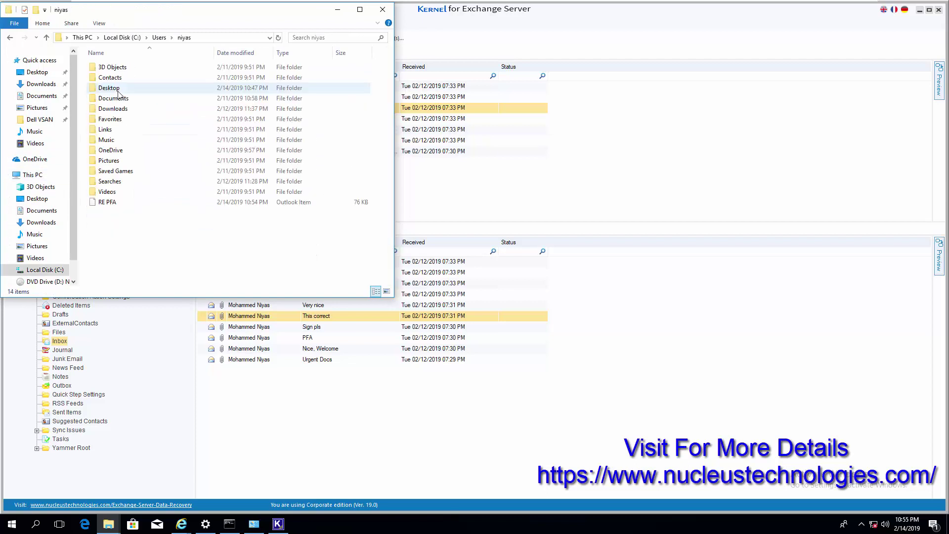
double_click(121, 203)
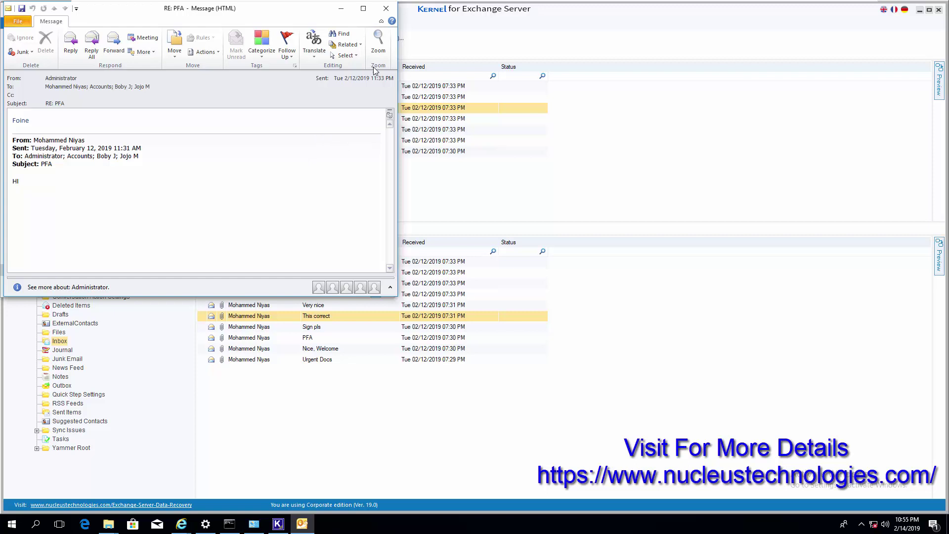
left_click(345, 15)
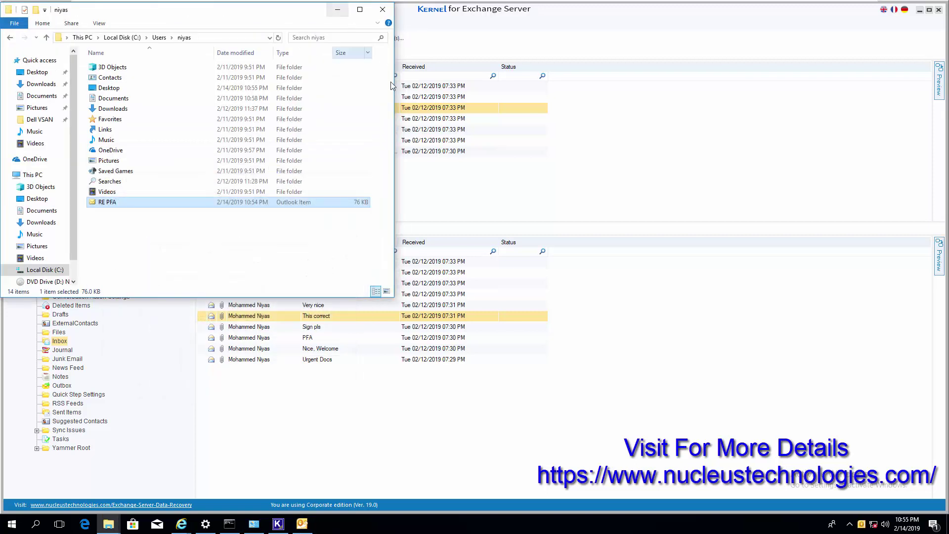
Extract the Very nice message's 3 attachments to the Desktop folder.
left_click(336, 15)
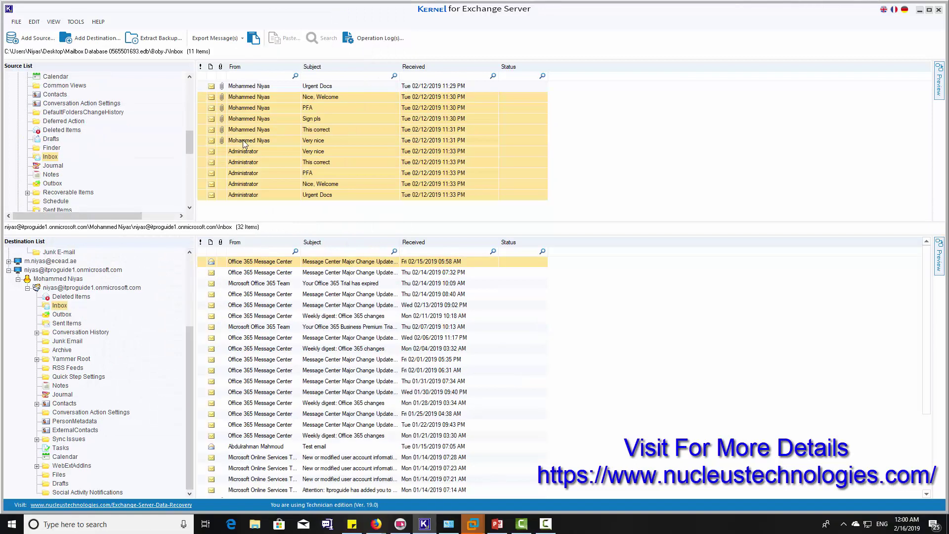
left_click(244, 141)
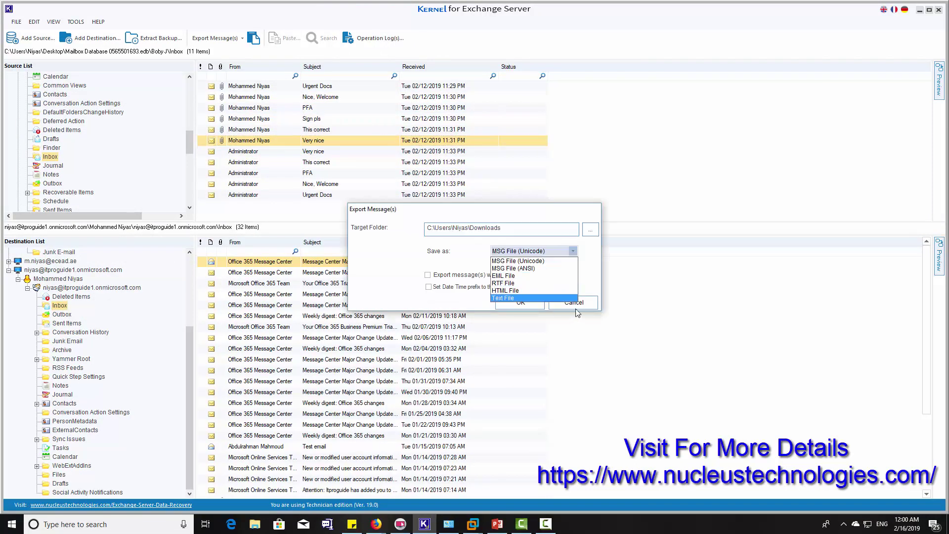
left_click(583, 305)
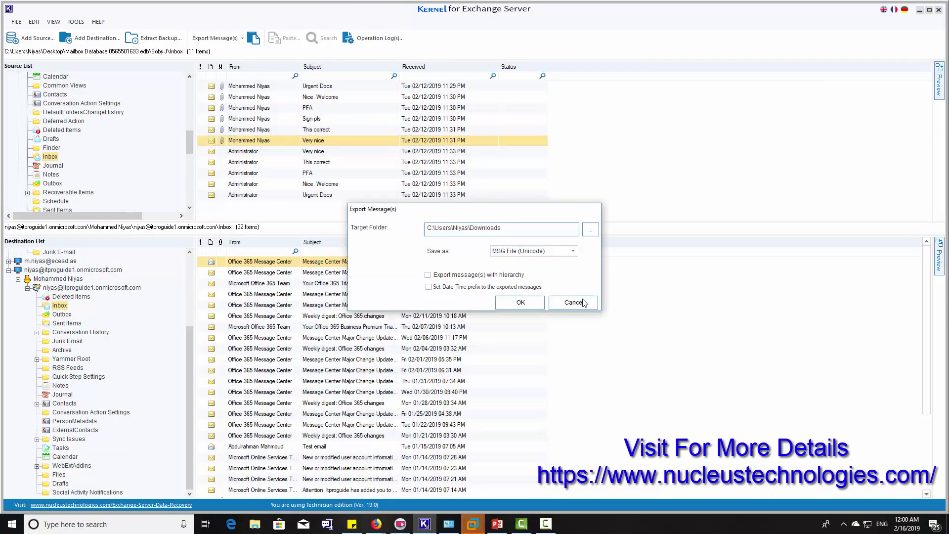
left_click(573, 303)
right_click(290, 142)
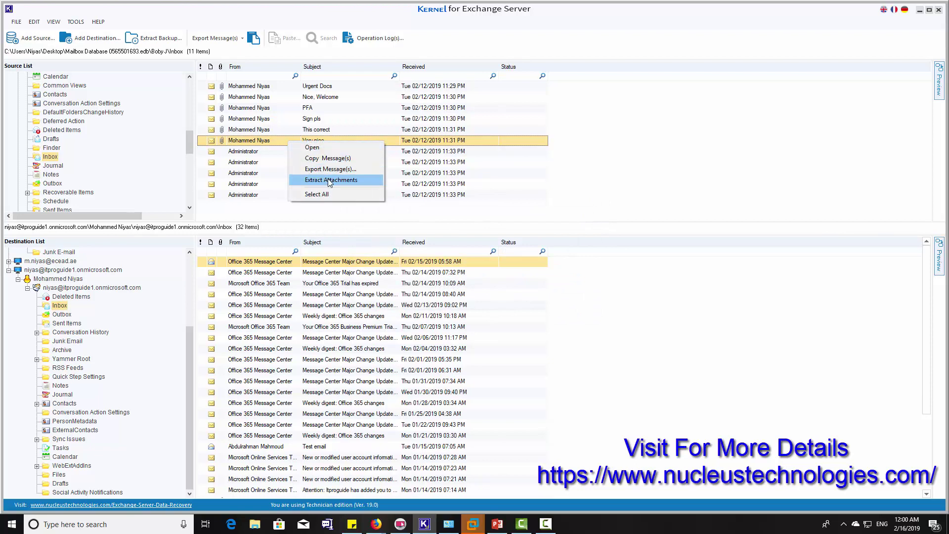
left_click(330, 180)
left_click(595, 237)
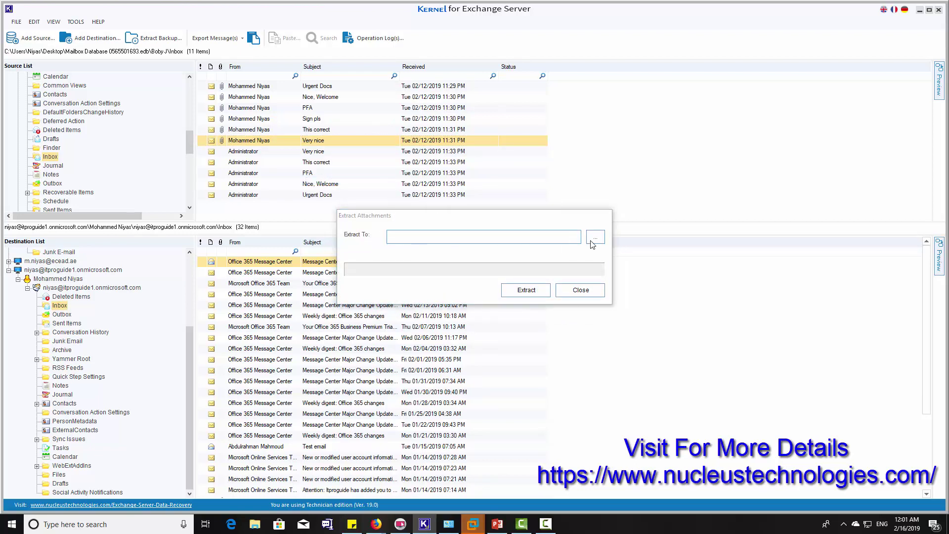
left_click(487, 334)
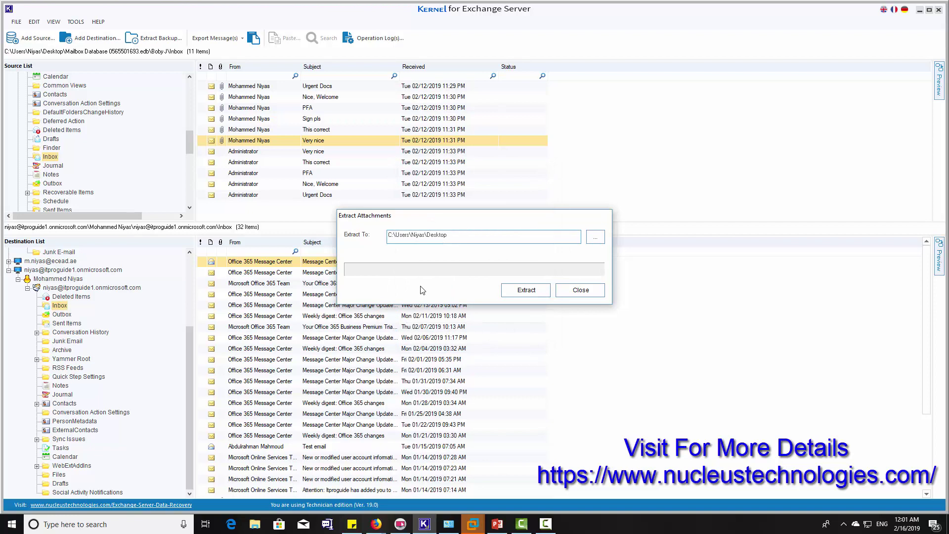
left_click(523, 289)
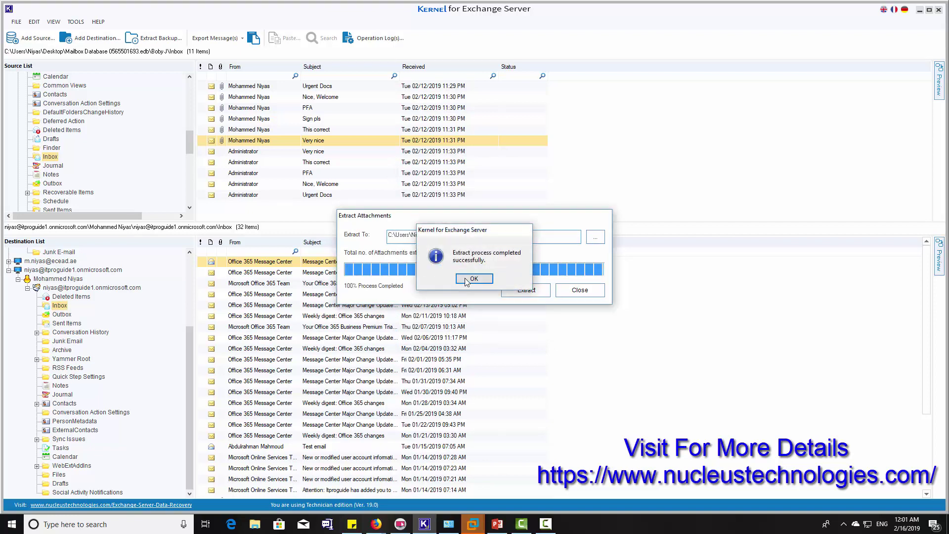
left_click(475, 279)
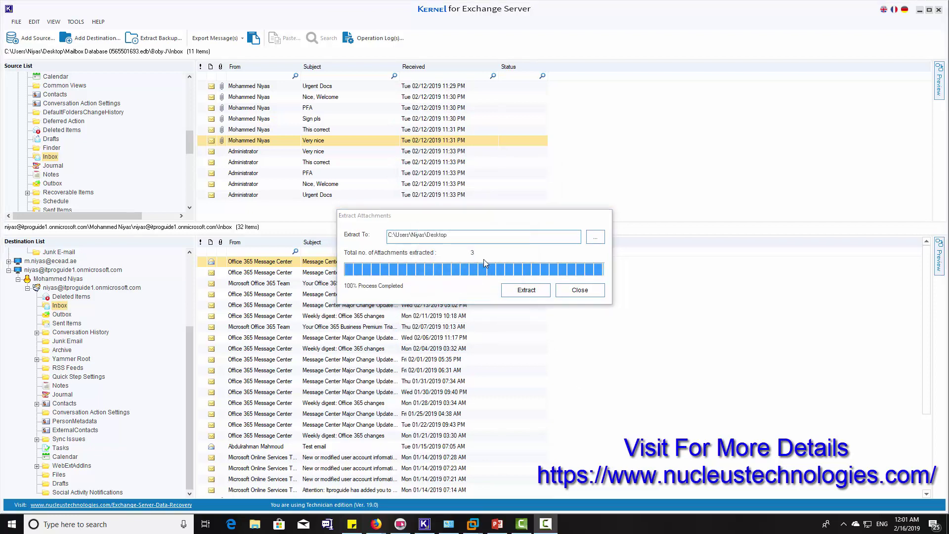
Connect the Outlook profile named 'Outlook' as a single-mailbox source.
left_click(565, 295)
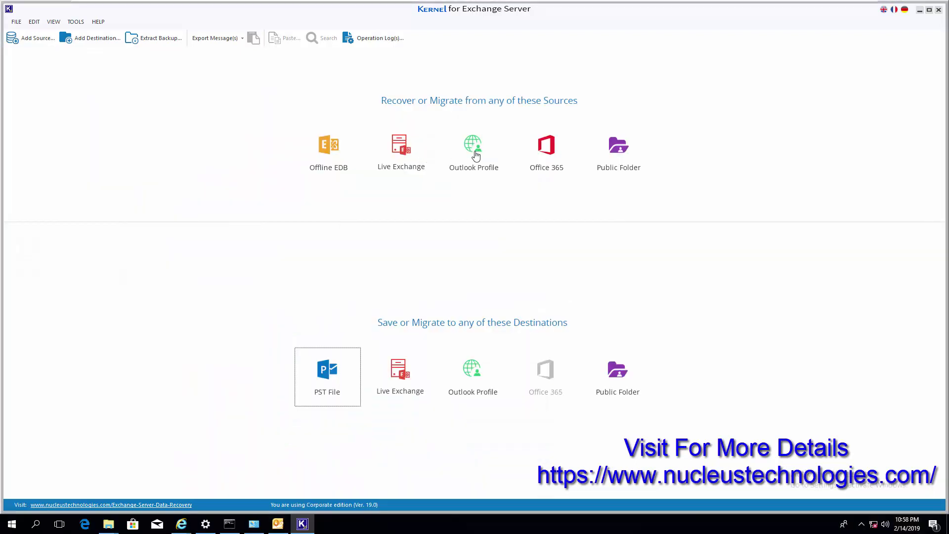
left_click(474, 153)
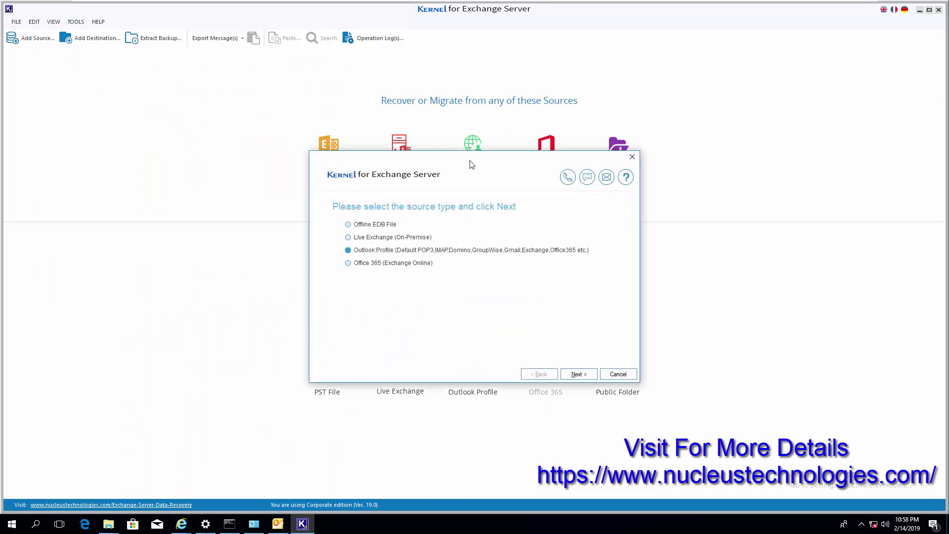
left_click(577, 373)
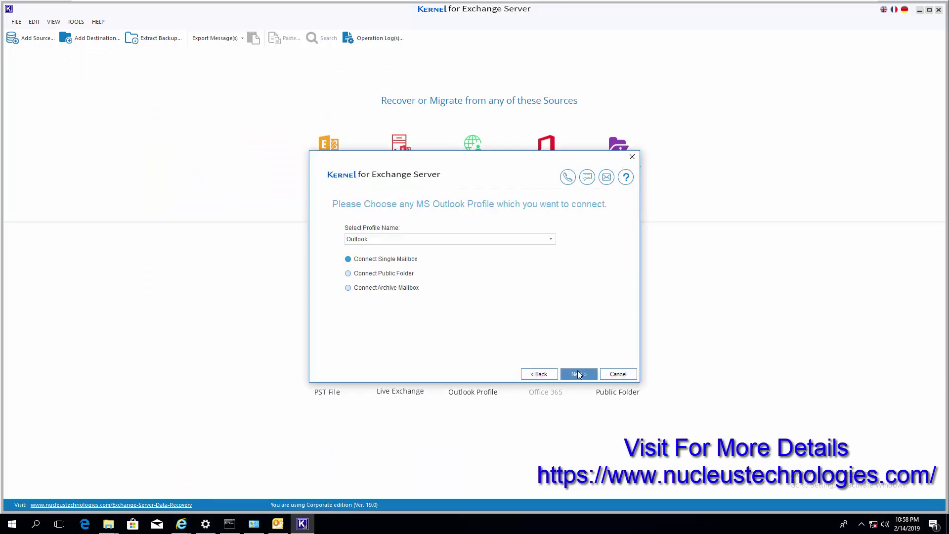
left_click(390, 239)
left_click(437, 241)
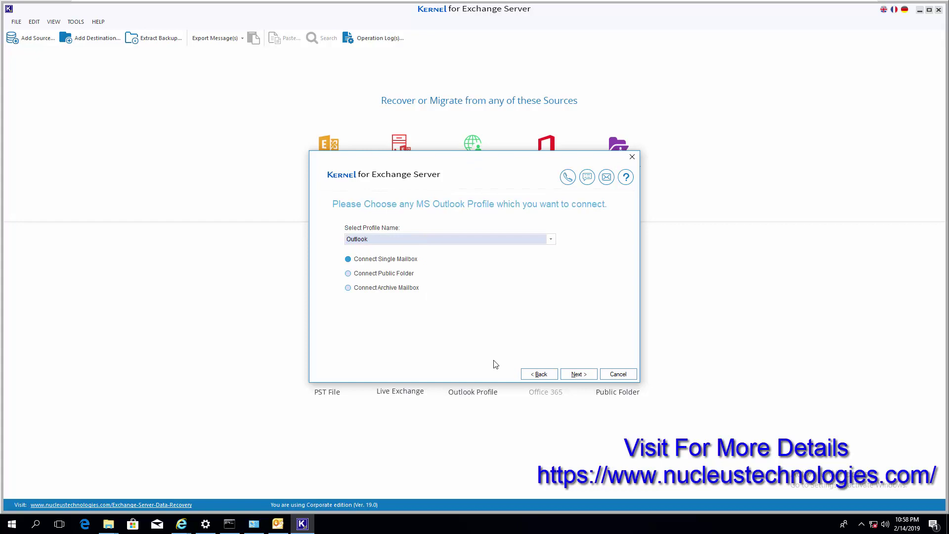
left_click(575, 375)
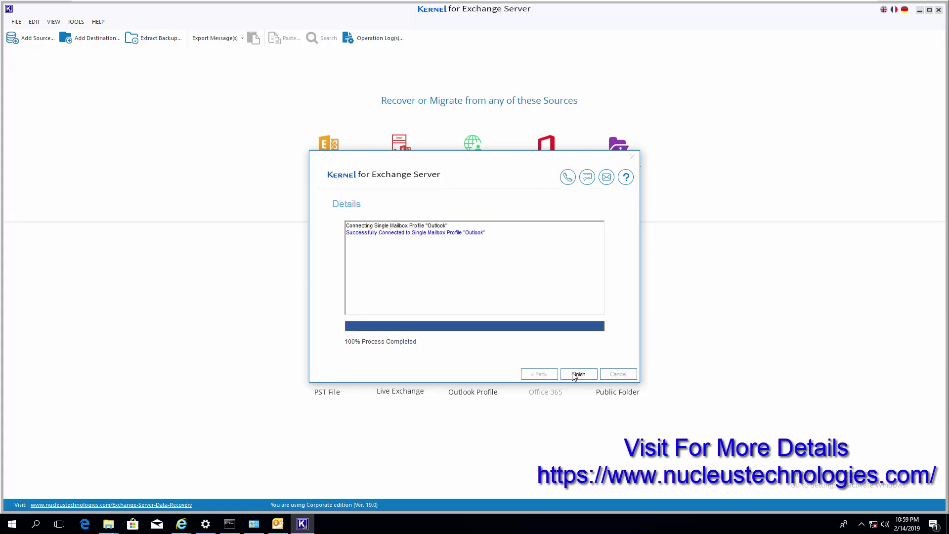
left_click(578, 374)
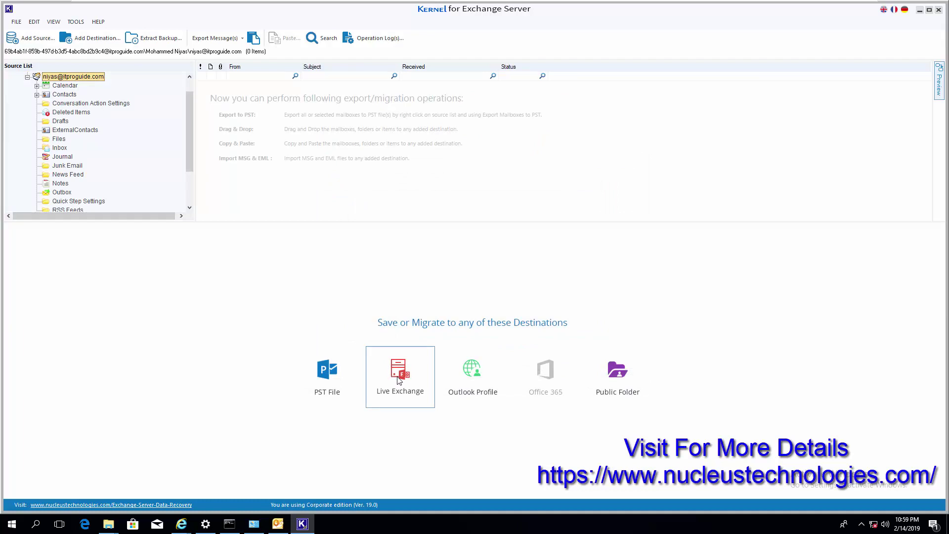
Connect the 'mail' Outlook profile as the destination, entering the account password when prompted.
left_click(473, 385)
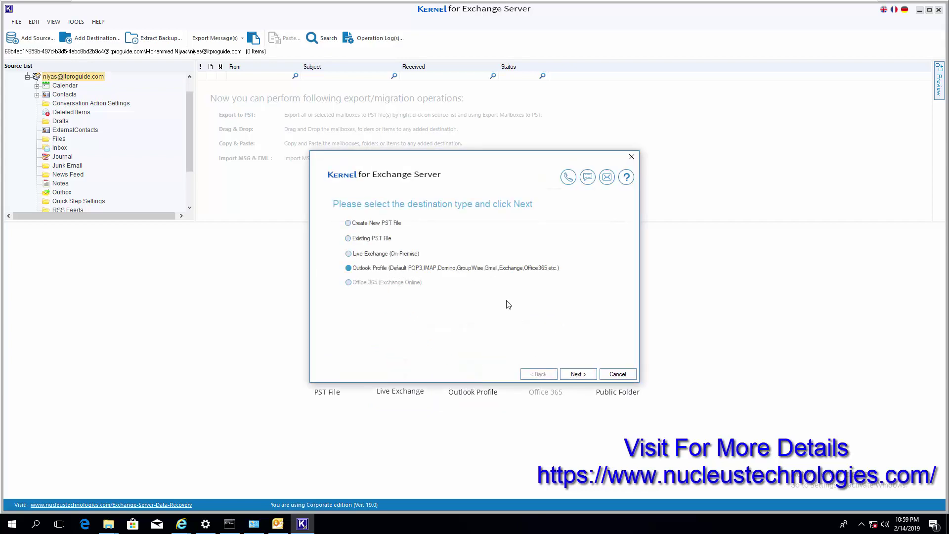
left_click(565, 375)
left_click(557, 374)
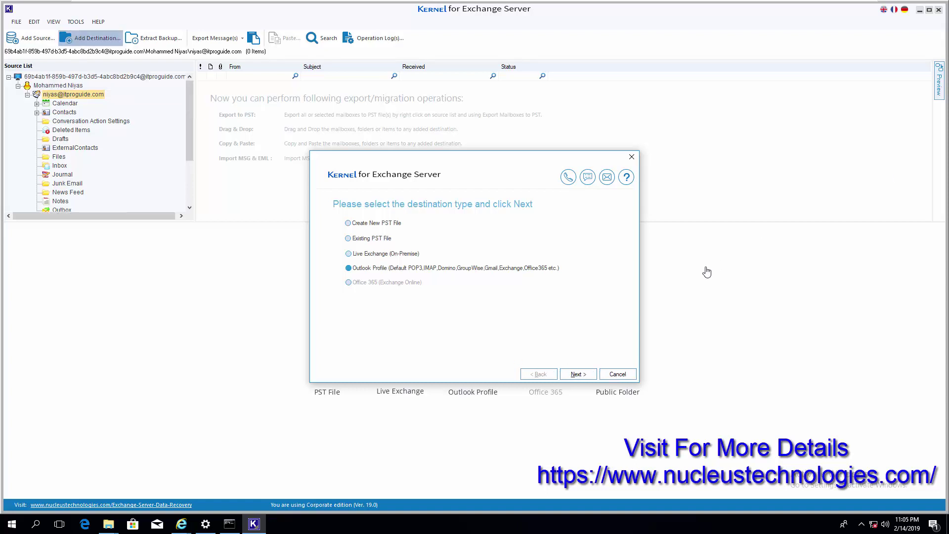
left_click(577, 375)
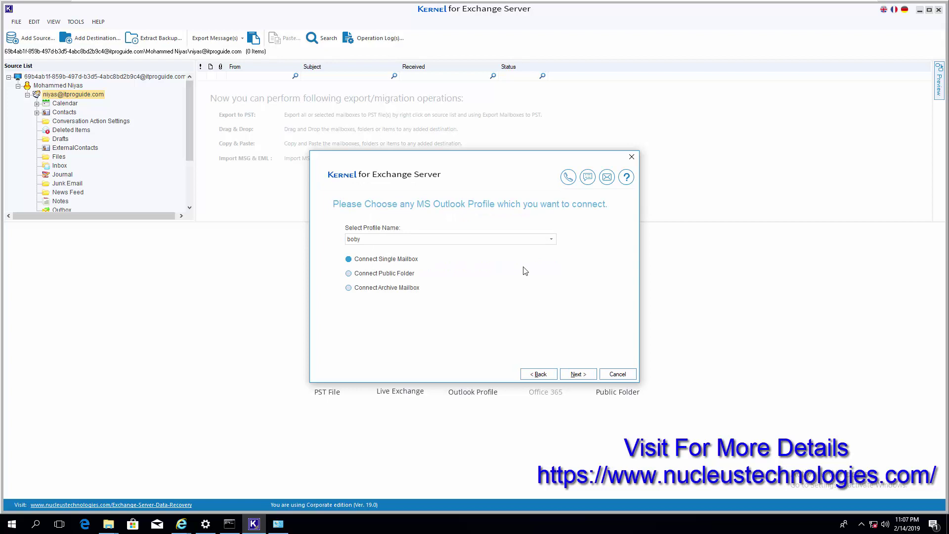
left_click(509, 239)
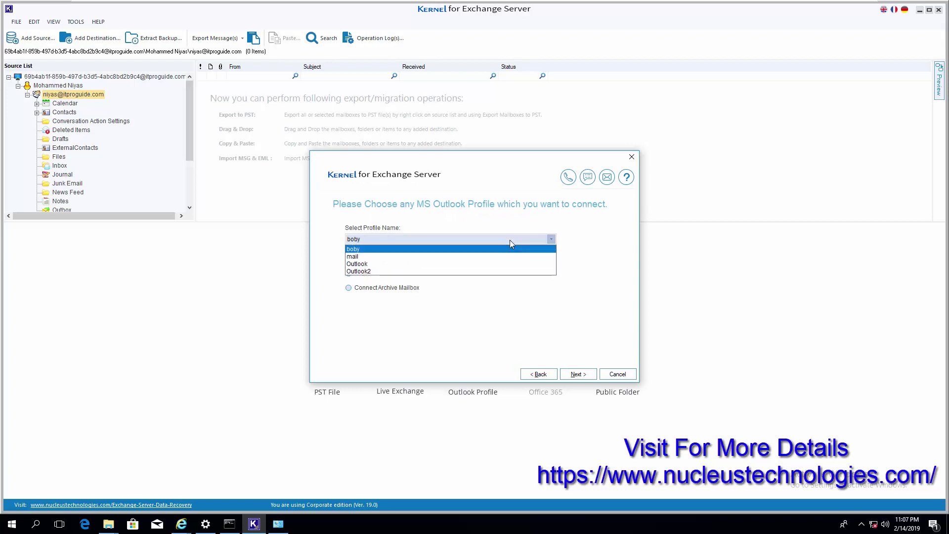
left_click(490, 256)
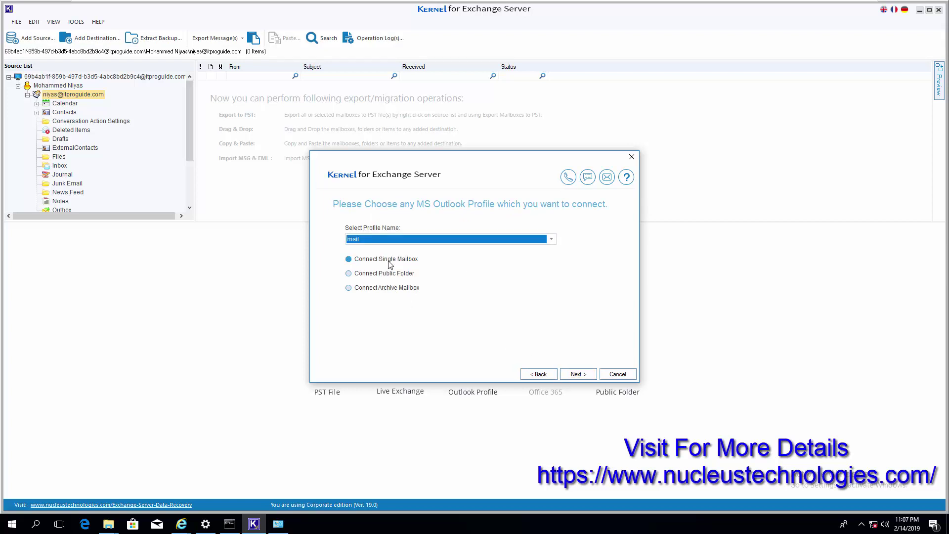
left_click(574, 375)
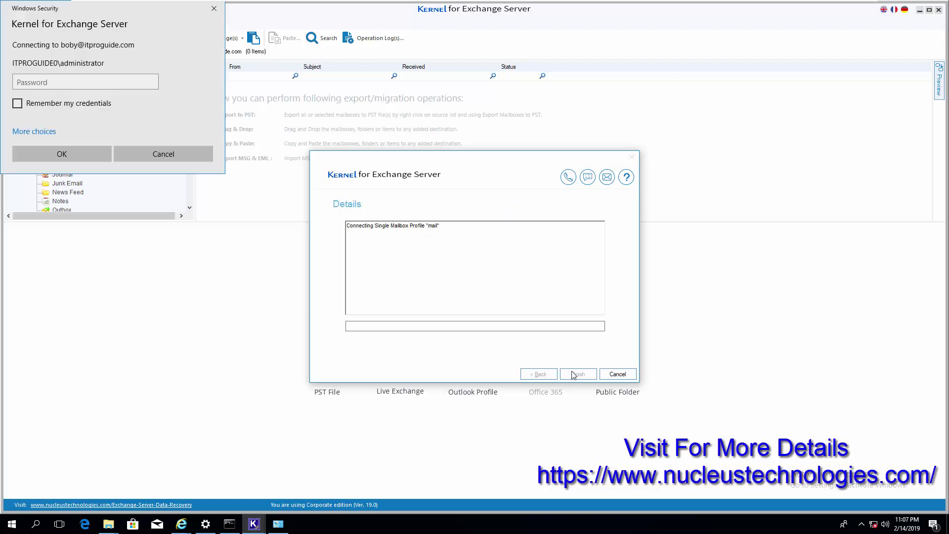
left_click(54, 83)
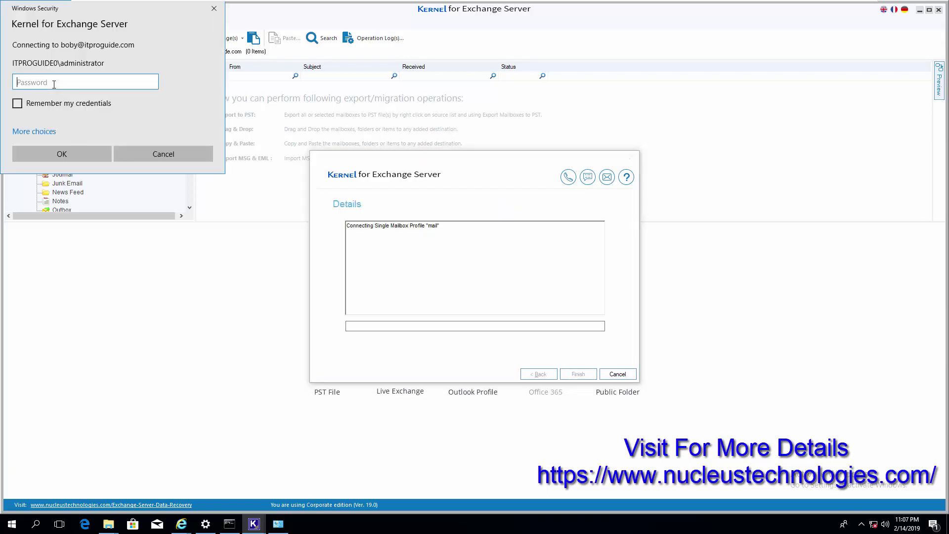
type("•••")
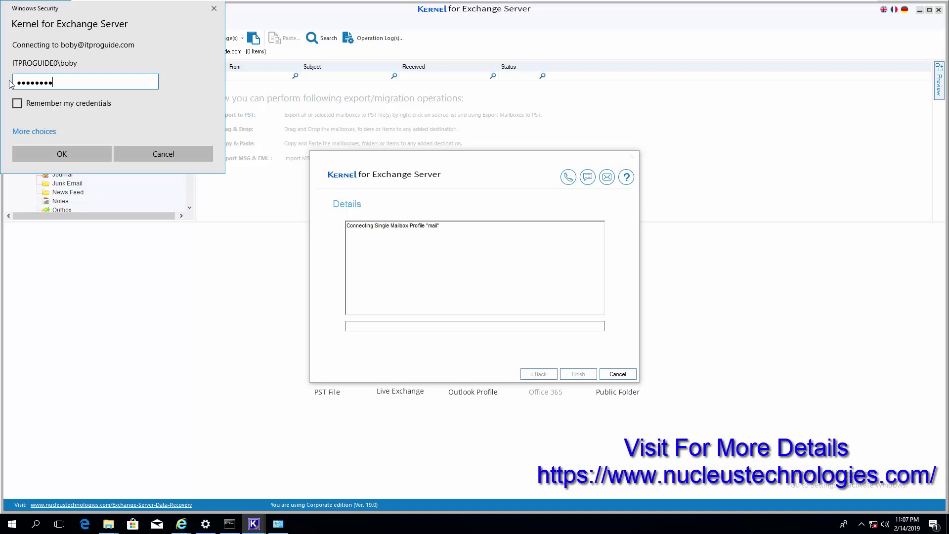
type("•••••••••")
key("Return")
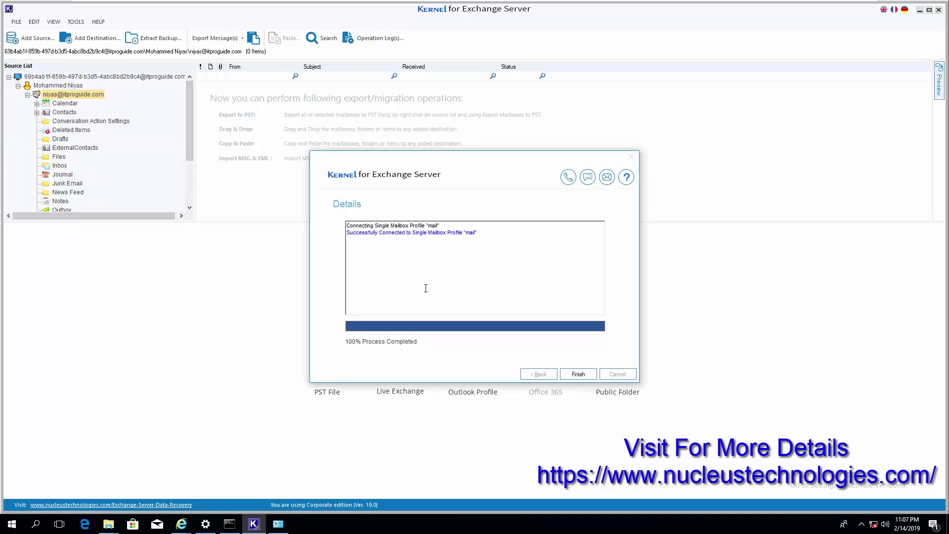
left_click(578, 374)
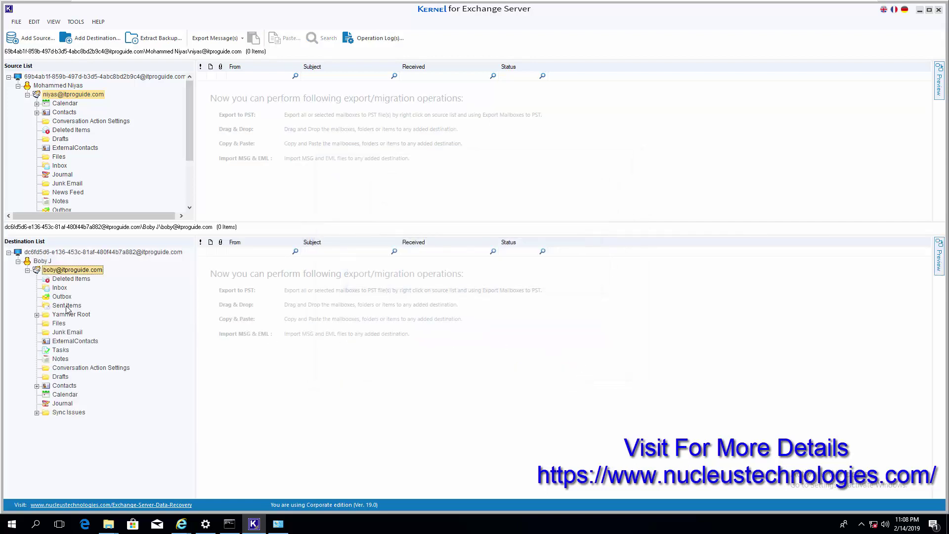
Copy the Very nice, This correct and undeliverable notice messages into the destination Inbox.
left_click(59, 288)
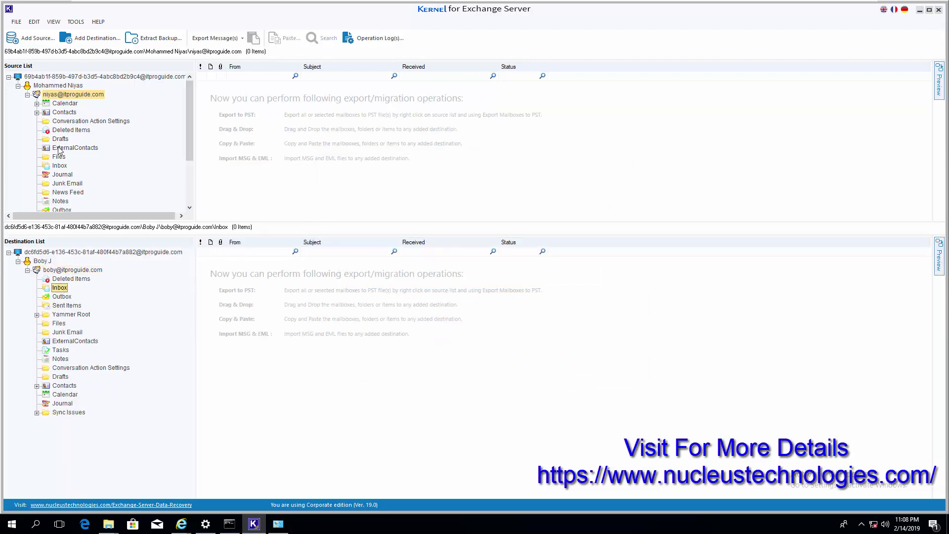
left_click(61, 165)
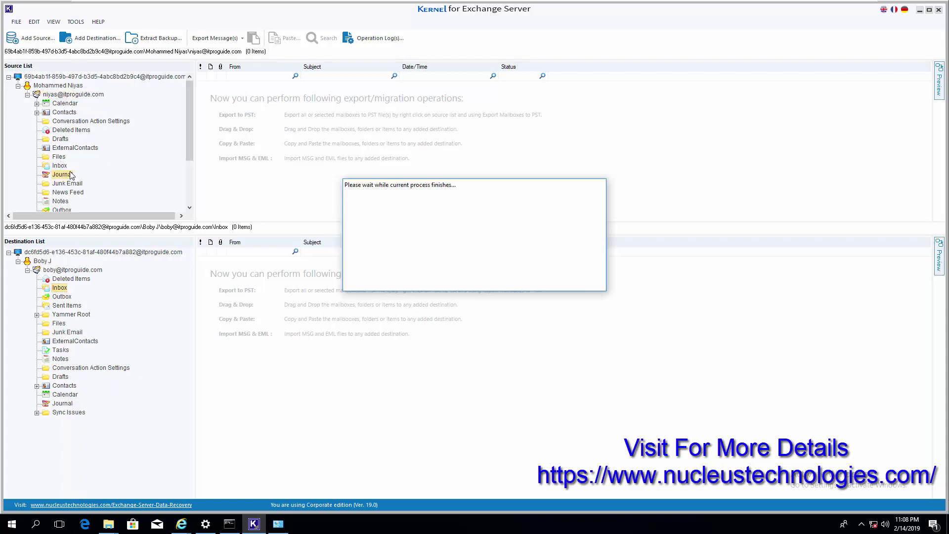
left_click(254, 141)
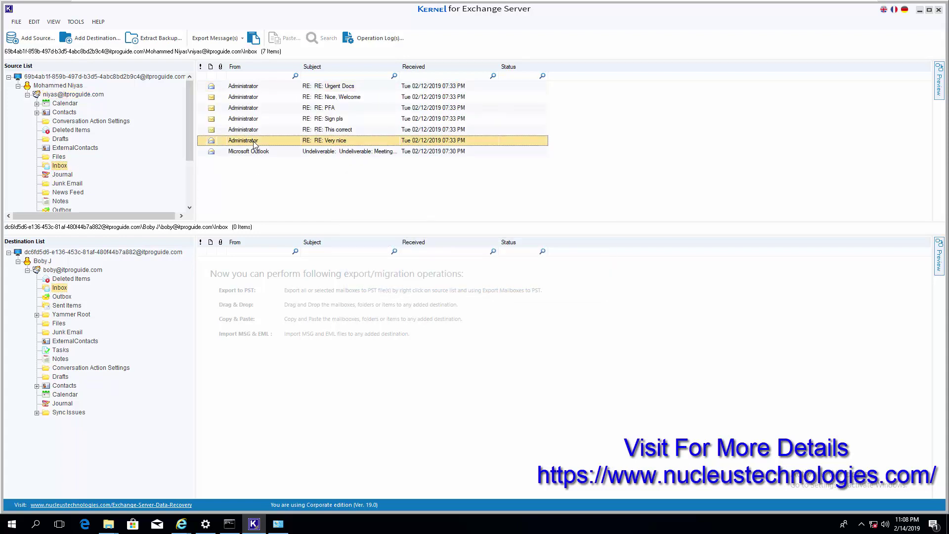
left_click(255, 130, "ctrl")
left_click(260, 153, "ctrl")
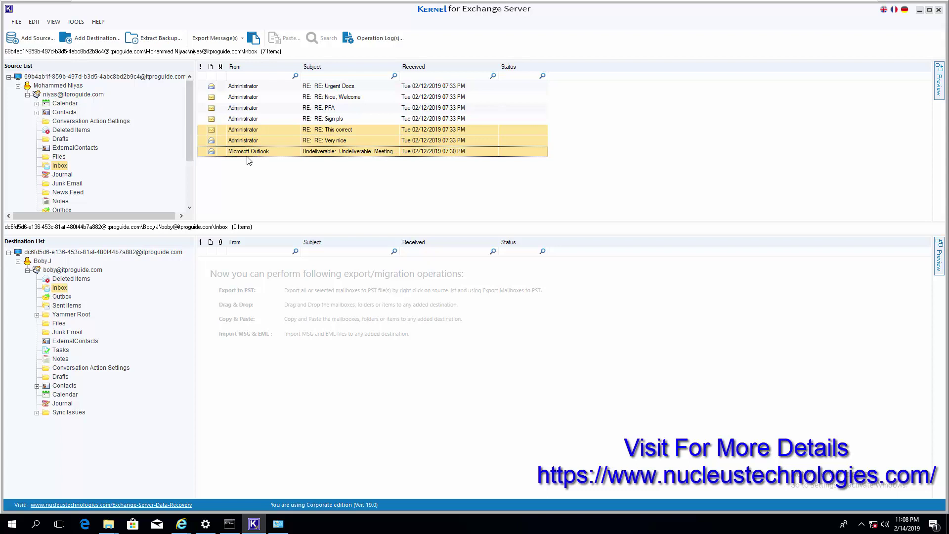
left_click_drag(245, 143, 288, 322)
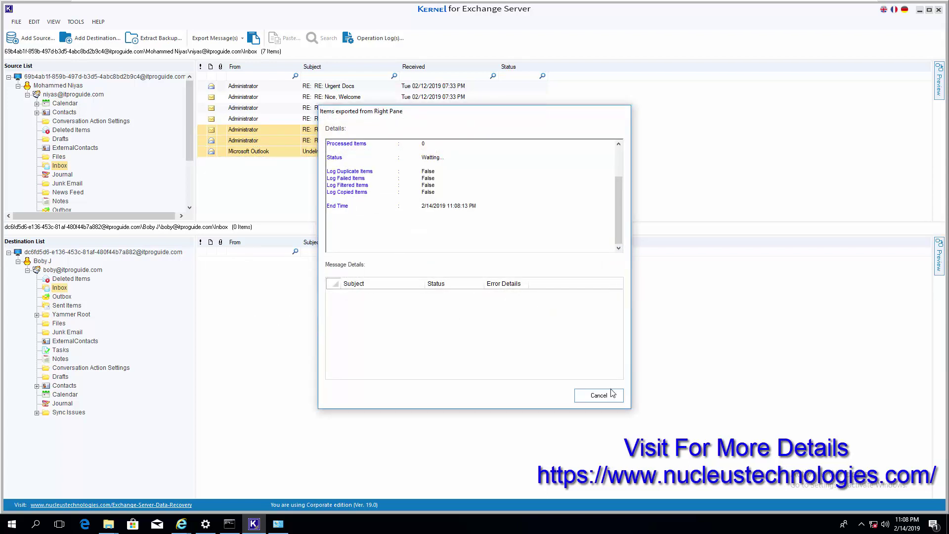
left_click(612, 393)
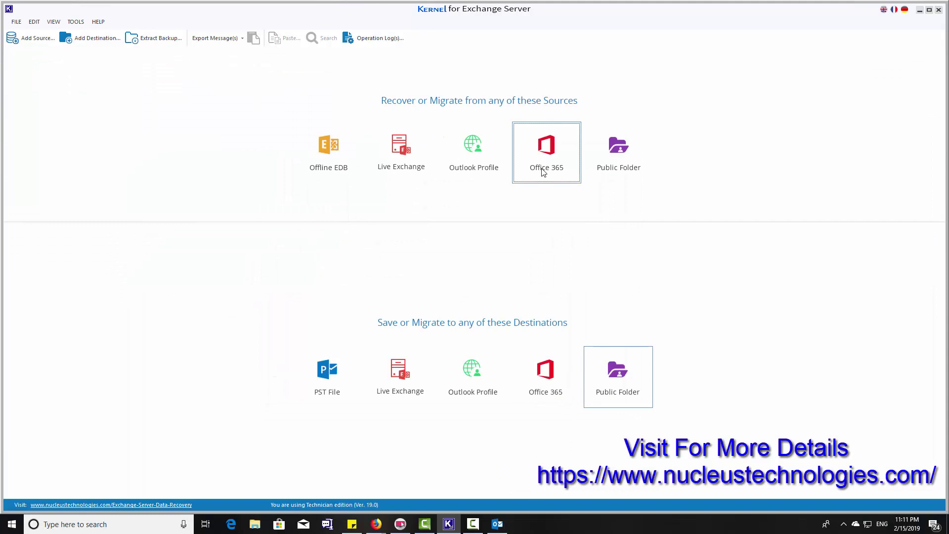
Connect a single Office 365 mailbox as source with the account user ID, password and an existing Outlook profile.
left_click(544, 171)
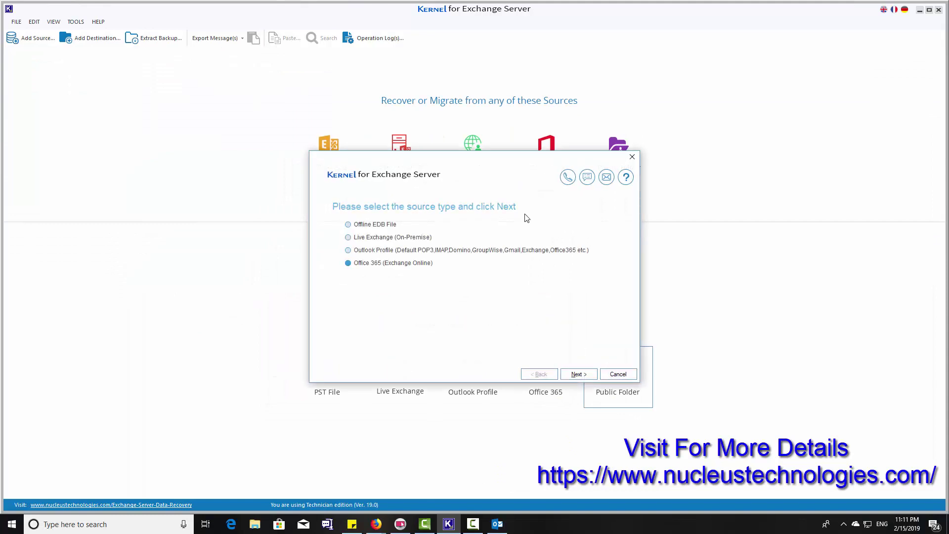
left_click(580, 375)
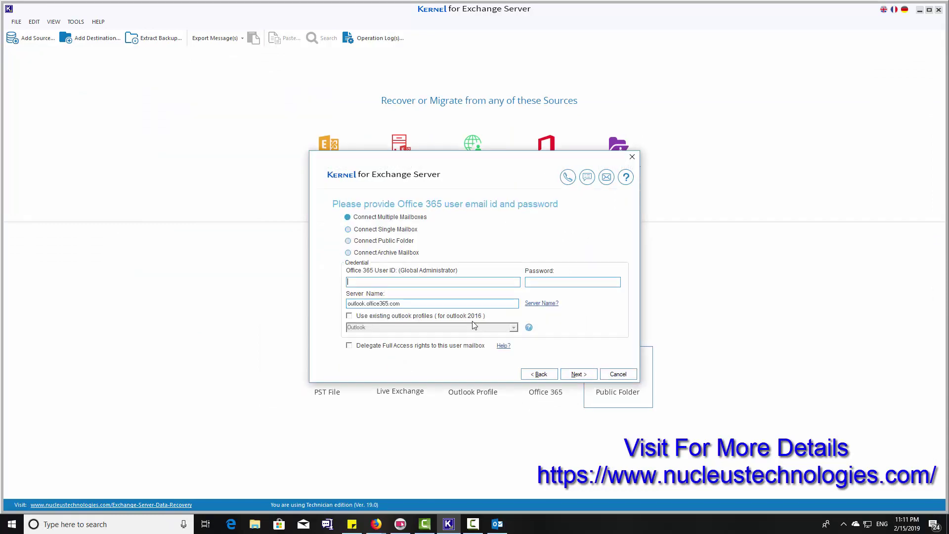
key("ctrl+v")
left_click(373, 233)
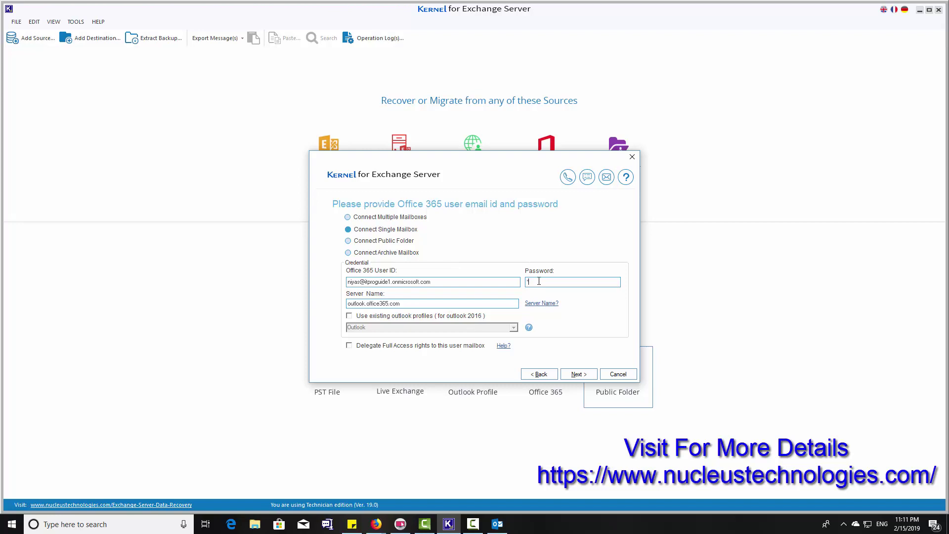
key("ctrl+v")
left_click(470, 317)
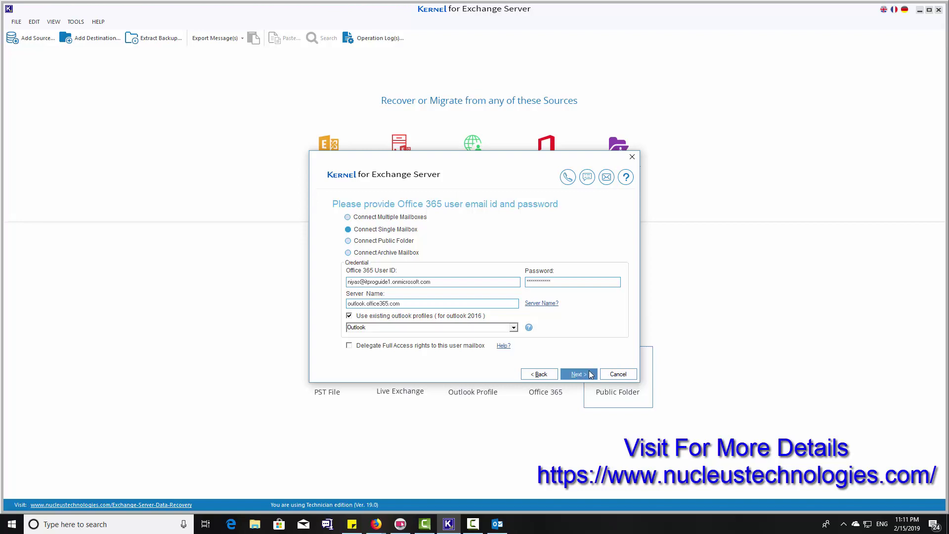
left_click(577, 374)
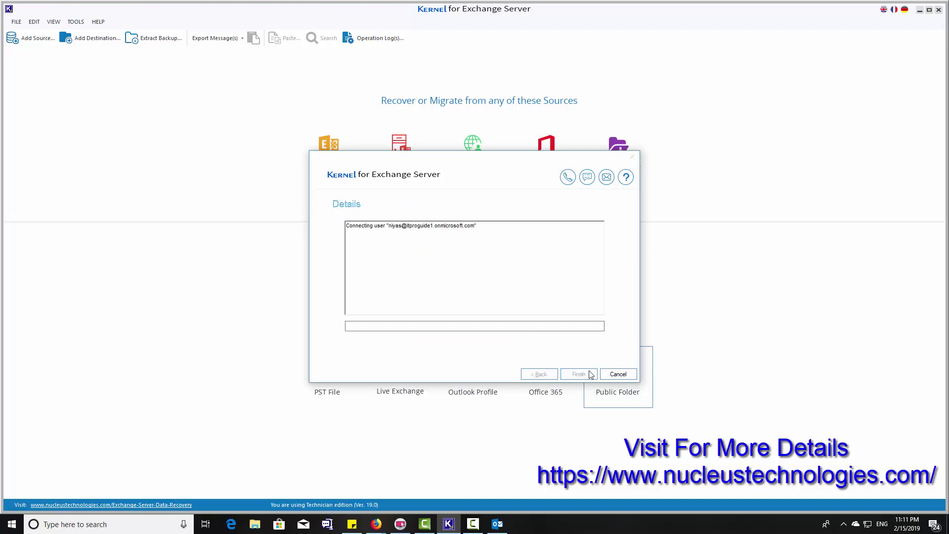
left_click(492, 272)
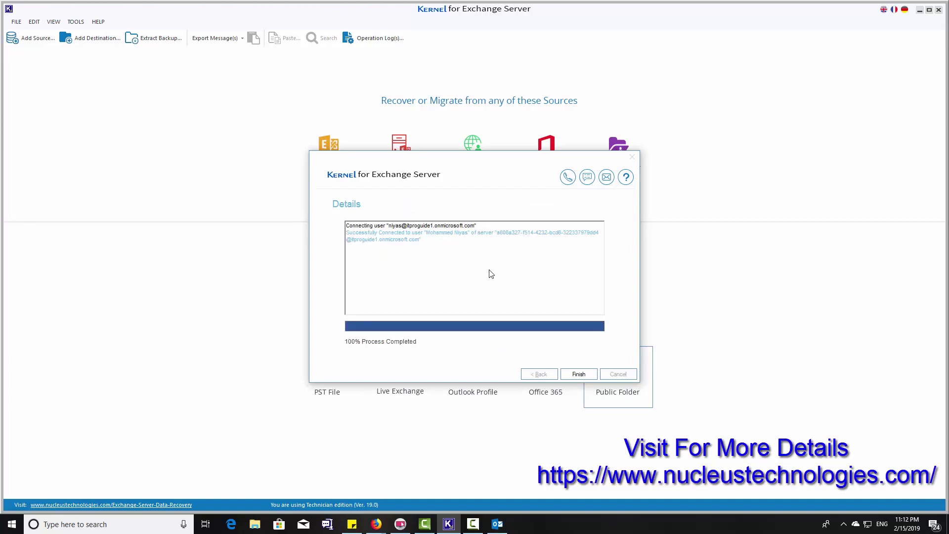
left_click(578, 374)
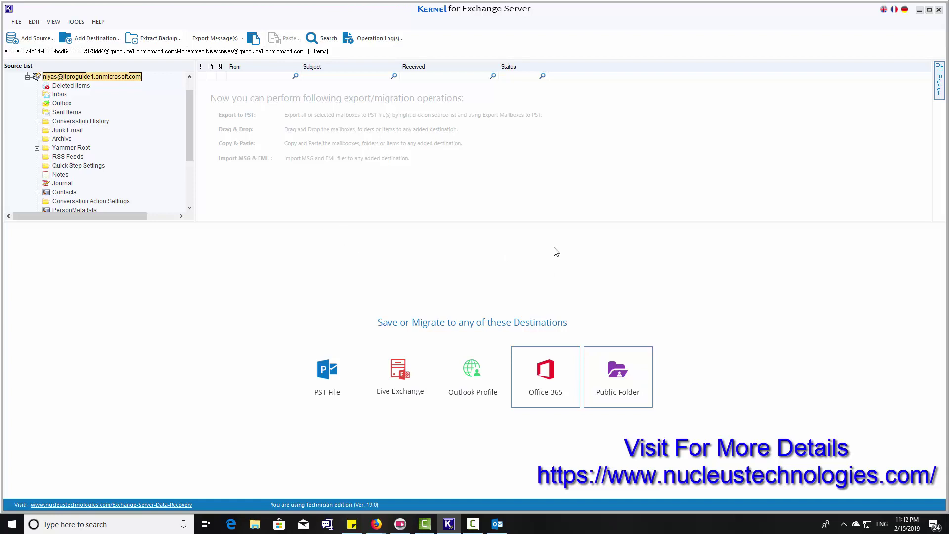
Choose Live Exchange as the destination and select the Connect Single Mailbox option.
left_click(413, 379)
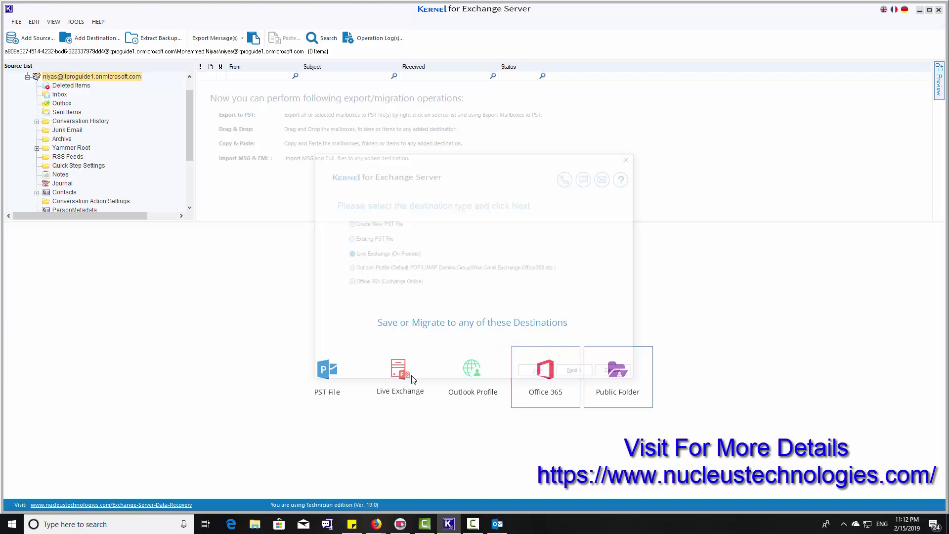
left_click(576, 374)
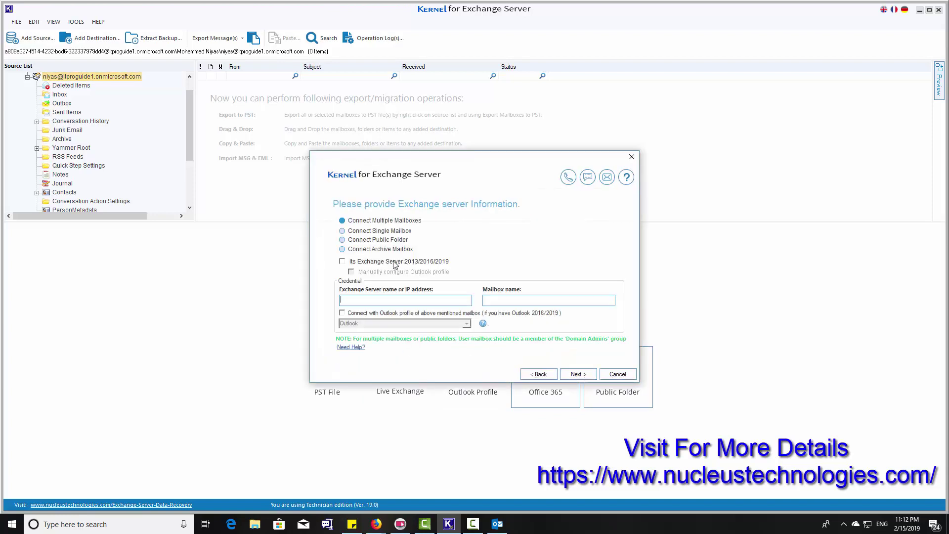
key("Down")
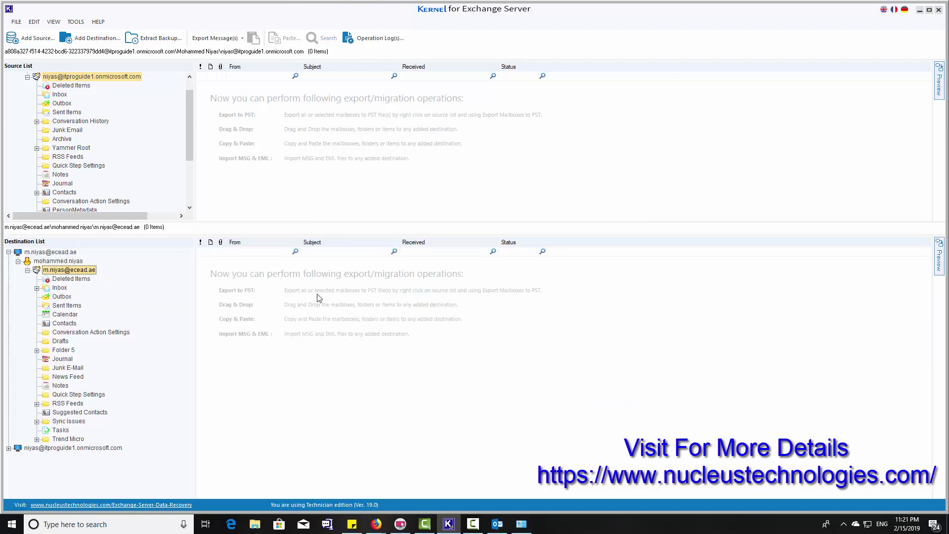
Copy three Office 365 Inbox messages into the destination Journal folder and verify its 3 items.
left_click(59, 94)
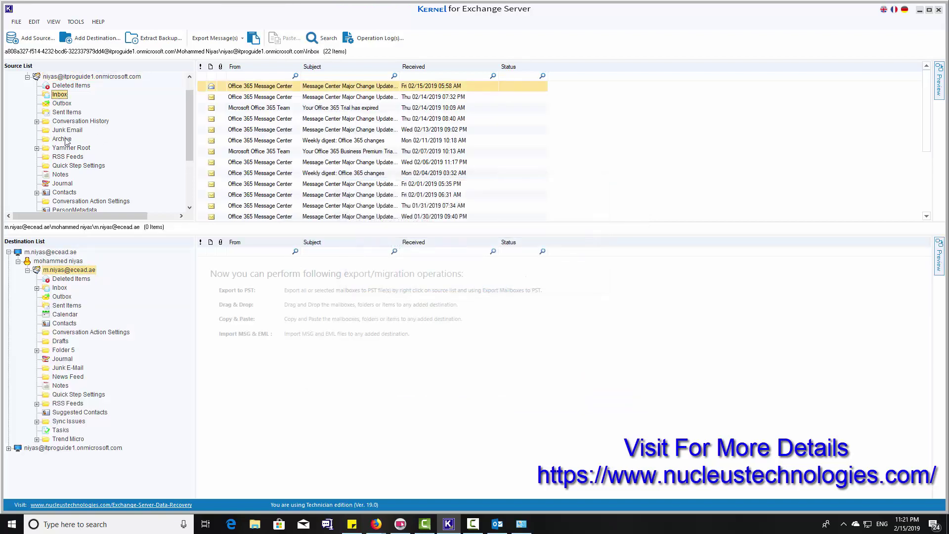
left_click(60, 341)
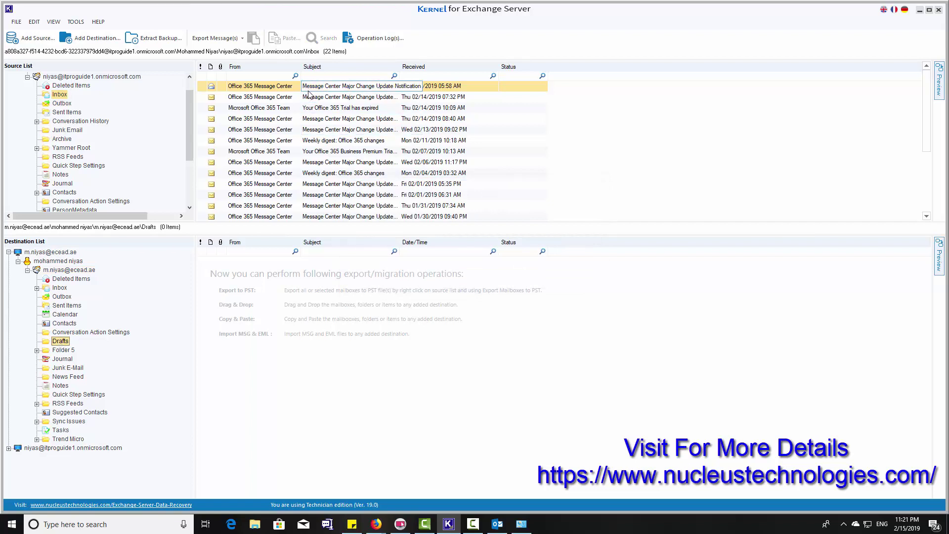
key("Down")
key("Down")
left_click(282, 96, "shift")
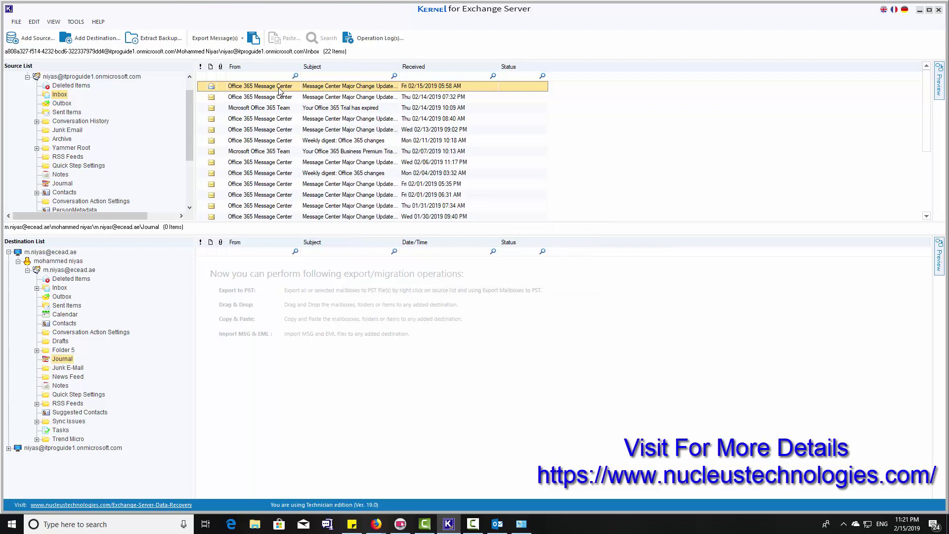
left_click(274, 107, "shift")
left_click_drag(273, 106, 273, 341)
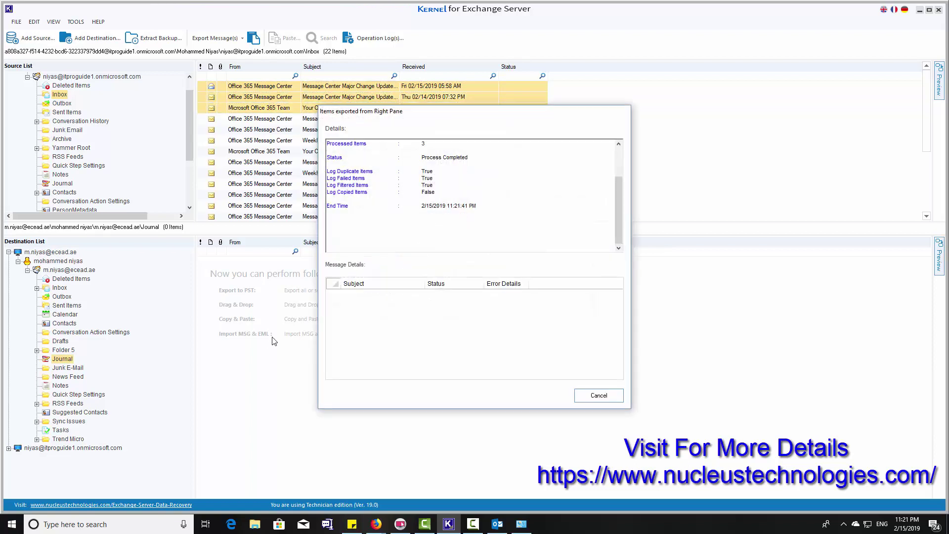
left_click(622, 400)
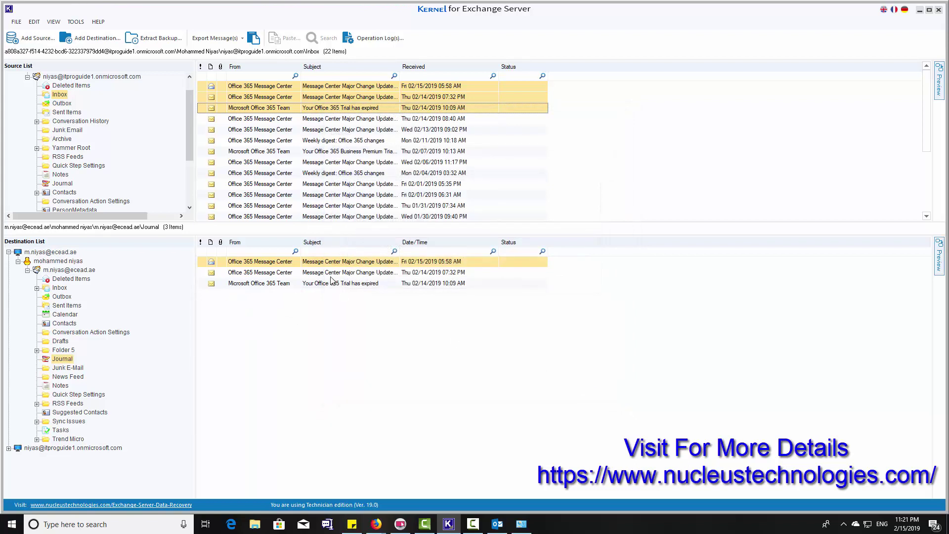
left_click(317, 273)
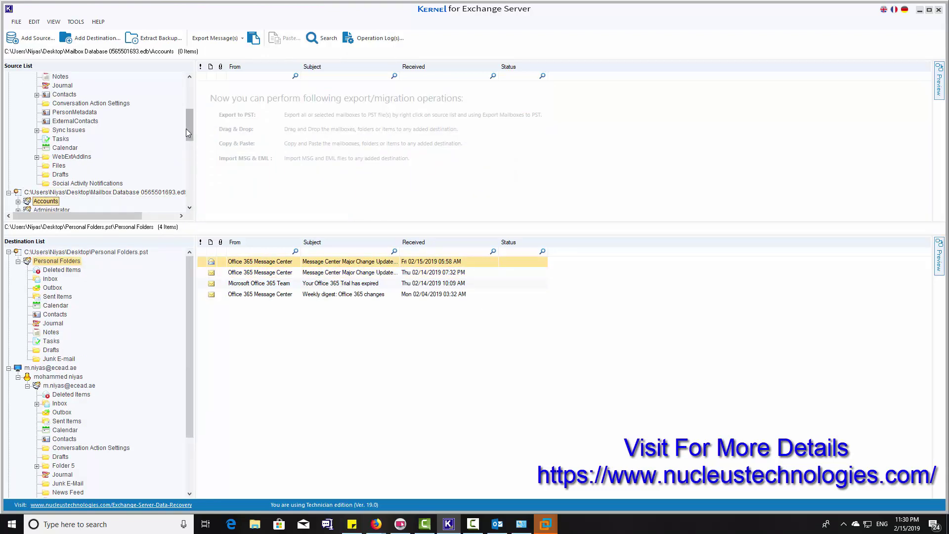
Copy ten Inbox messages from an EDB user mailbox into the Personal Folders PST.
left_click_drag(186, 129, 189, 156)
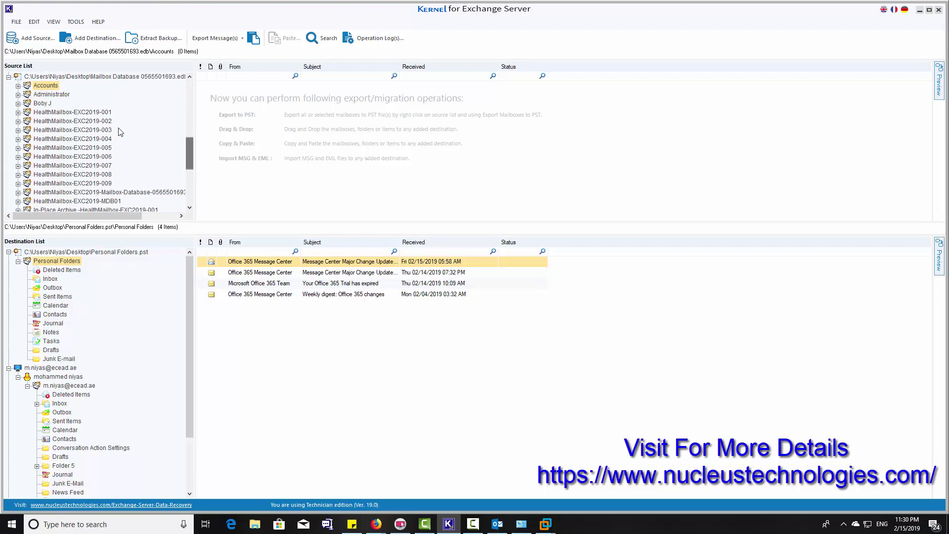
left_click(48, 103)
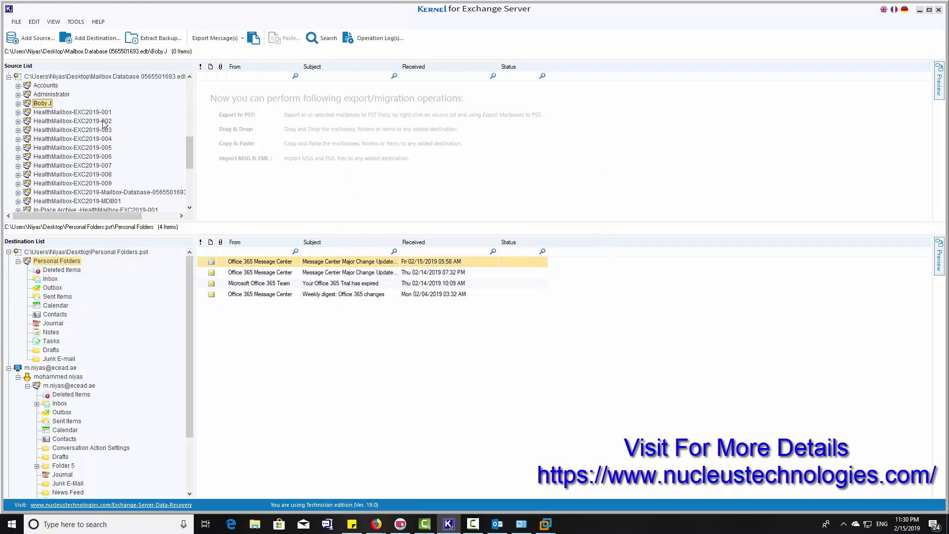
double_click(36, 105)
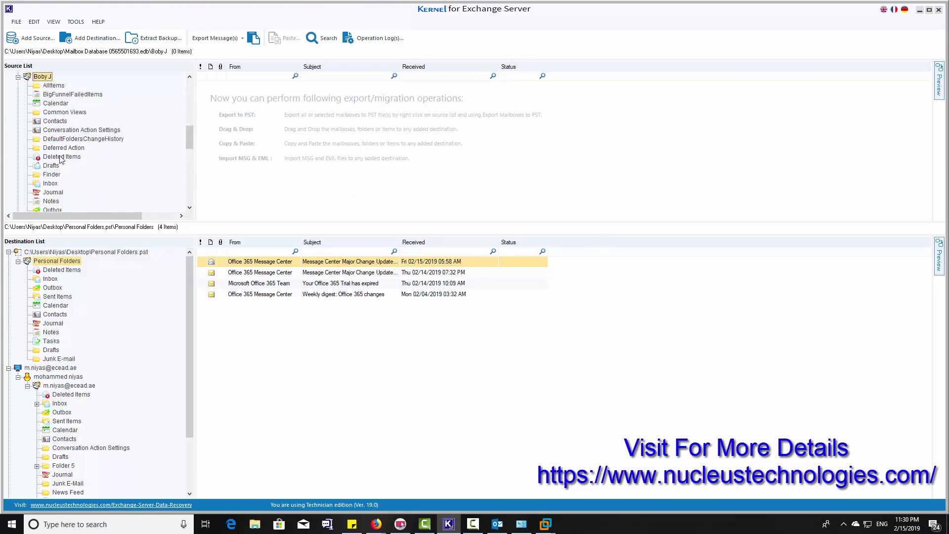
left_click(53, 185)
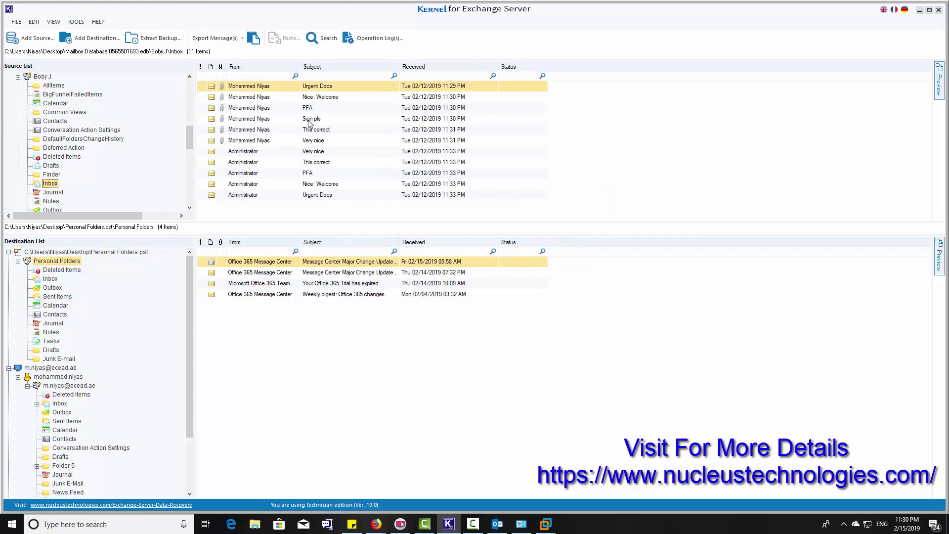
left_click(313, 122)
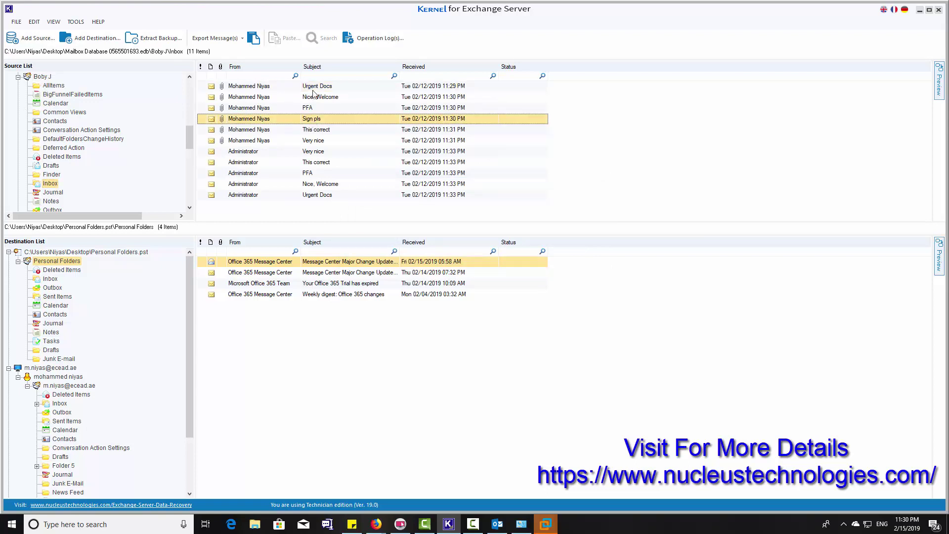
left_click_drag(313, 95, 316, 331)
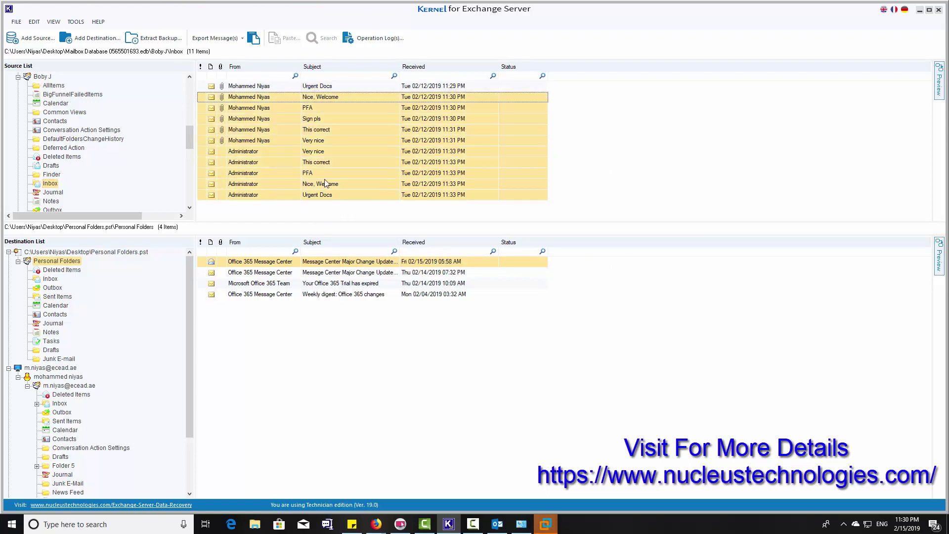
left_click_drag(326, 183, 318, 328)
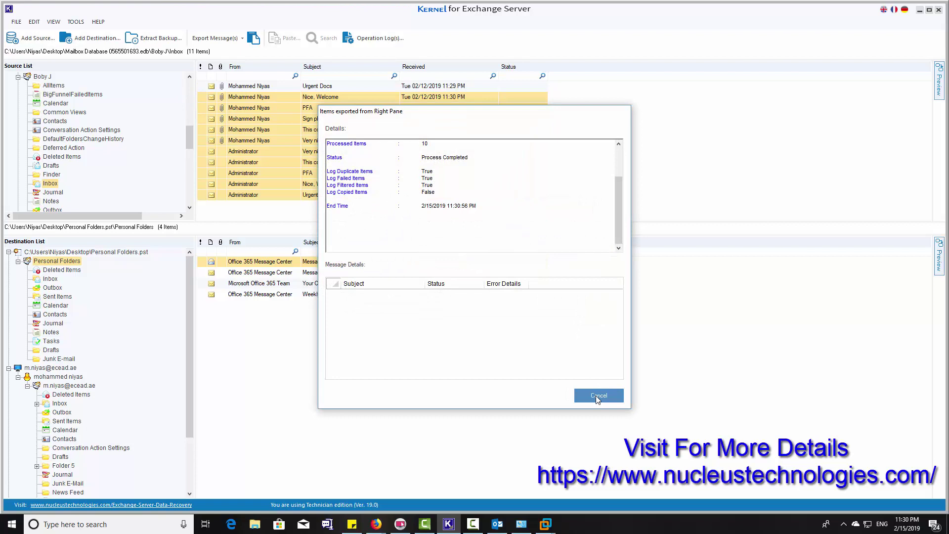
left_click(595, 395)
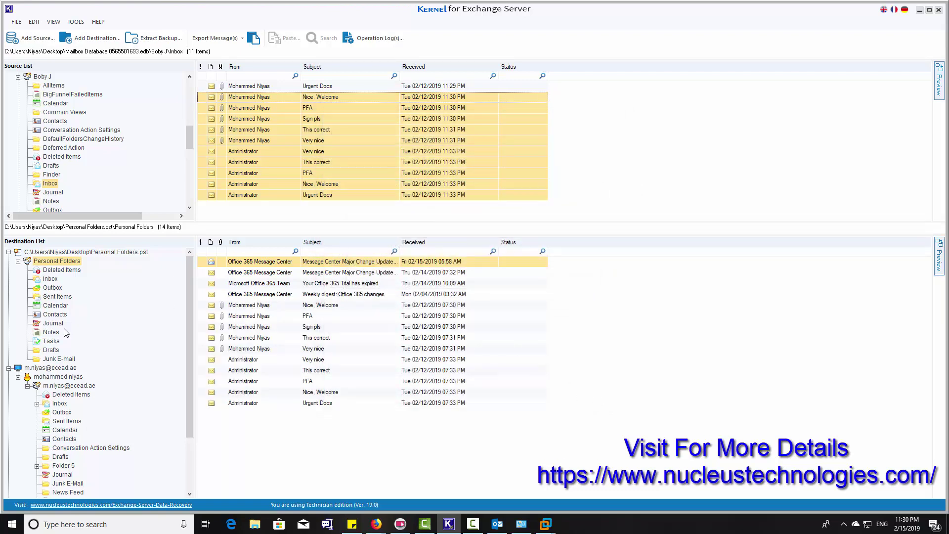
Collapse the Exchange destination mailbox and expand the Office 365 destination mailbox's folders.
left_click_drag(187, 312, 189, 380)
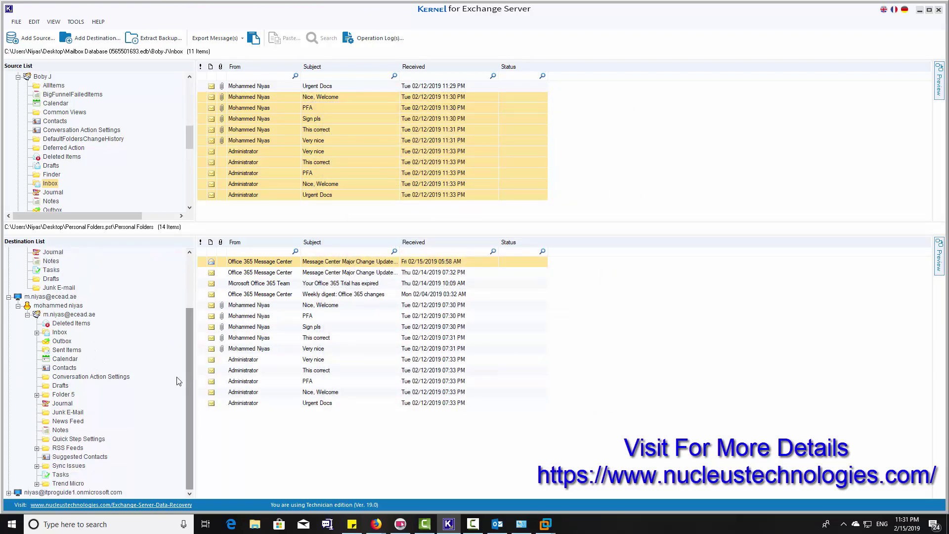
left_click(9, 492)
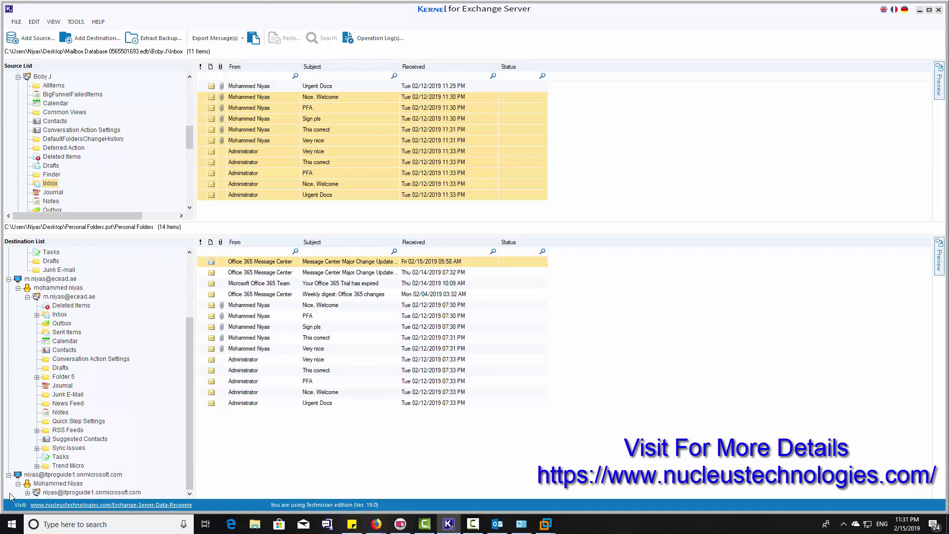
left_click(8, 290)
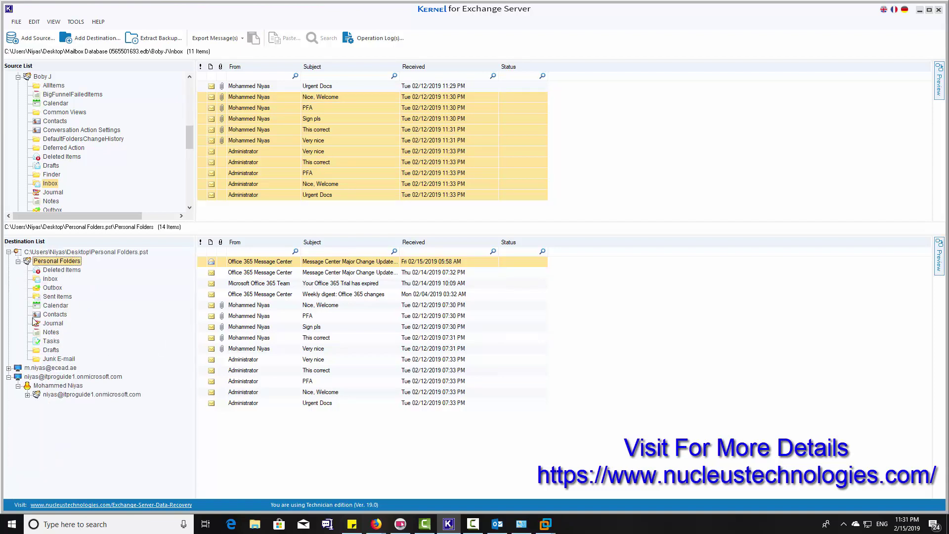
double_click(66, 397)
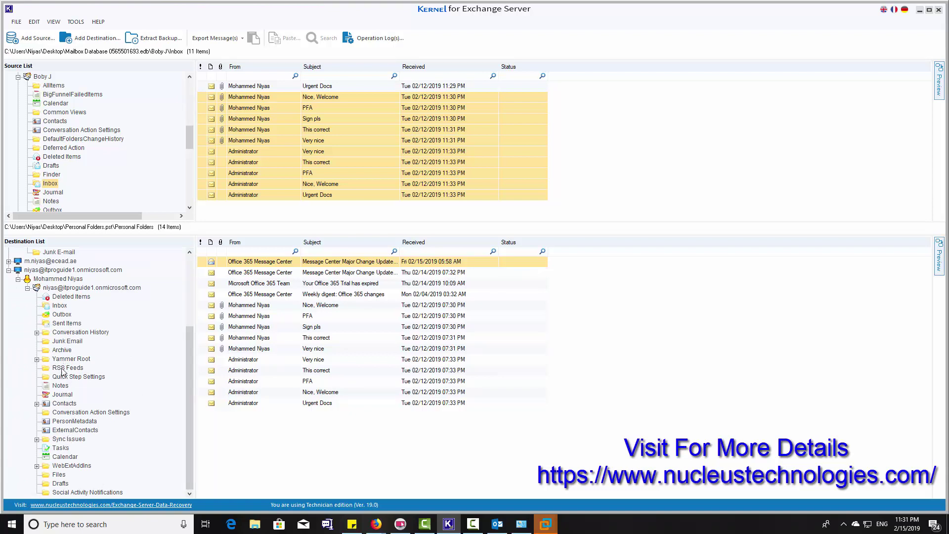
Drop the ten selected EDB messages onto the Office 365 destination Inbox to start copying.
left_click(59, 305)
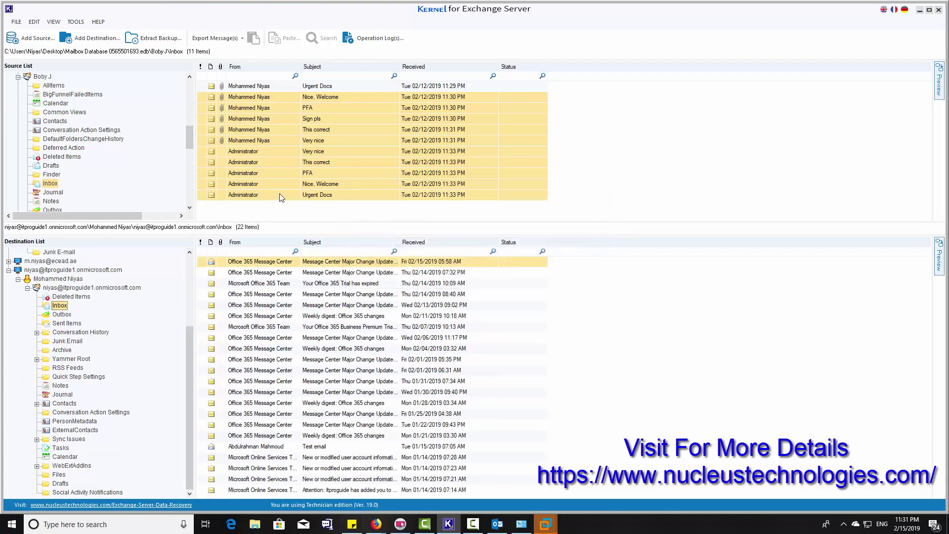
left_click_drag(505, 365, 515, 392)
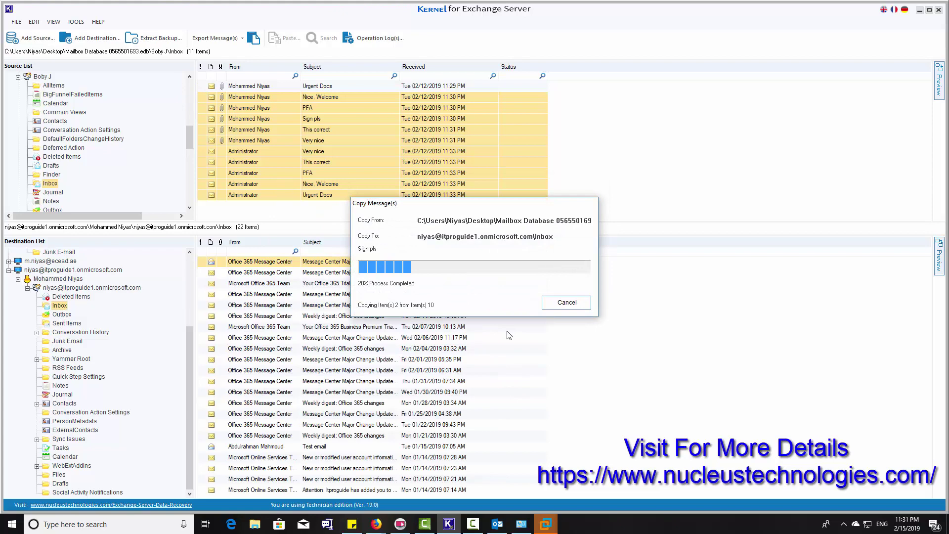